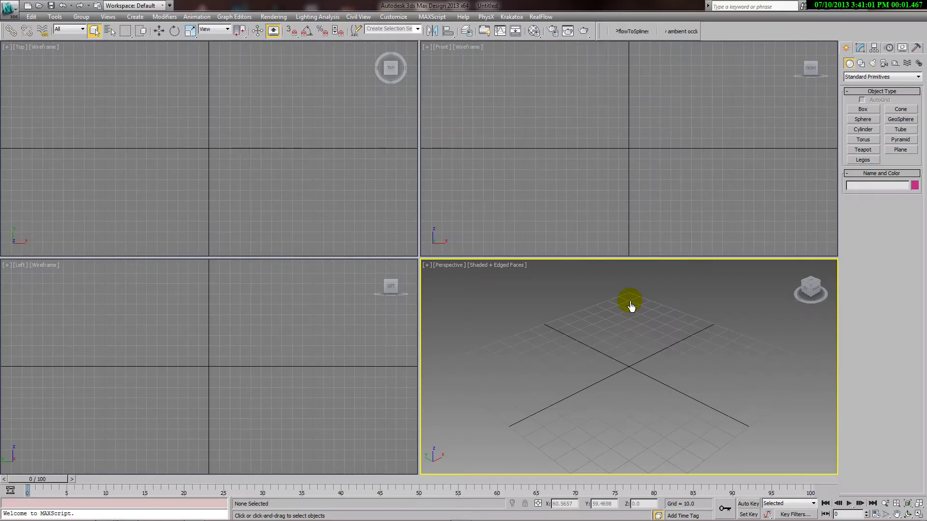
Activate the Front view, pan its origin lower, and arm the Line spline tool.
mouse_move(630, 305)
middle_mouse_down("alt")
mouse_move(625, 320)
mouse_move(589, 312)
middle_mouse_up("alt")
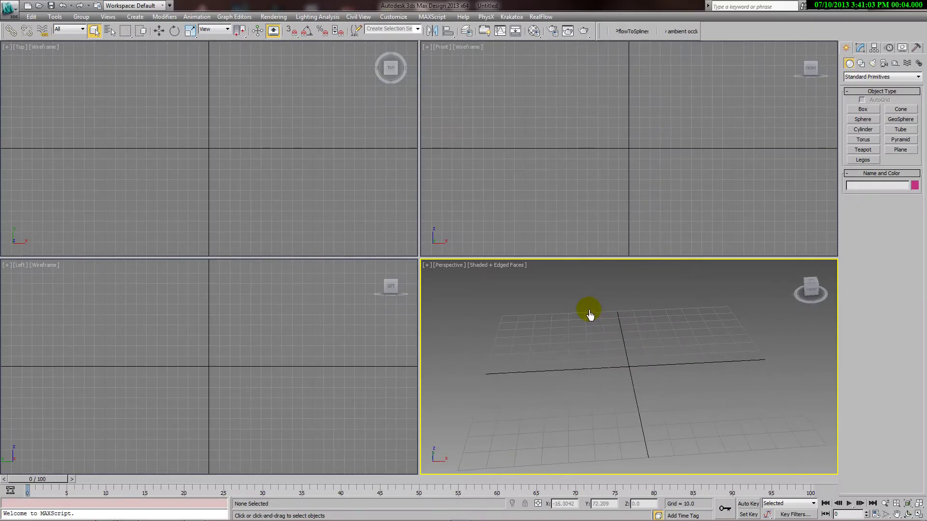
left_click(281, 139)
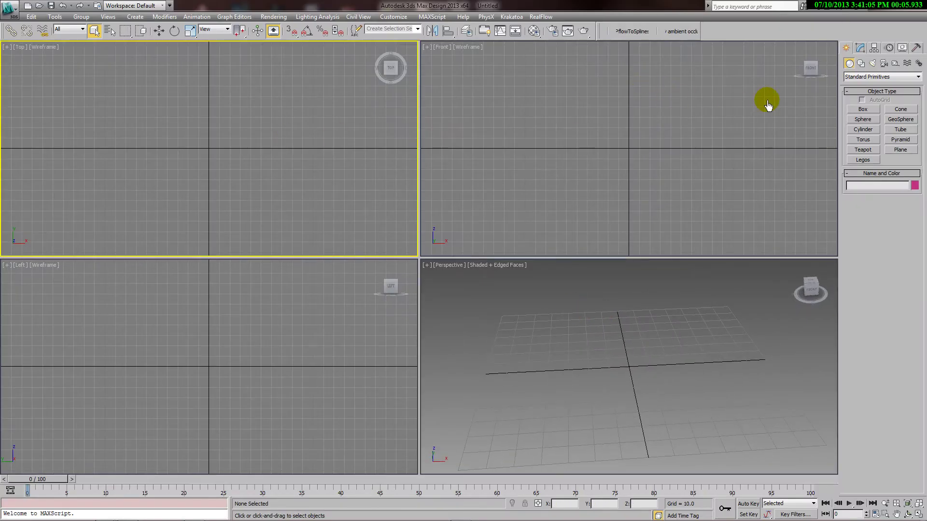
left_click(648, 148)
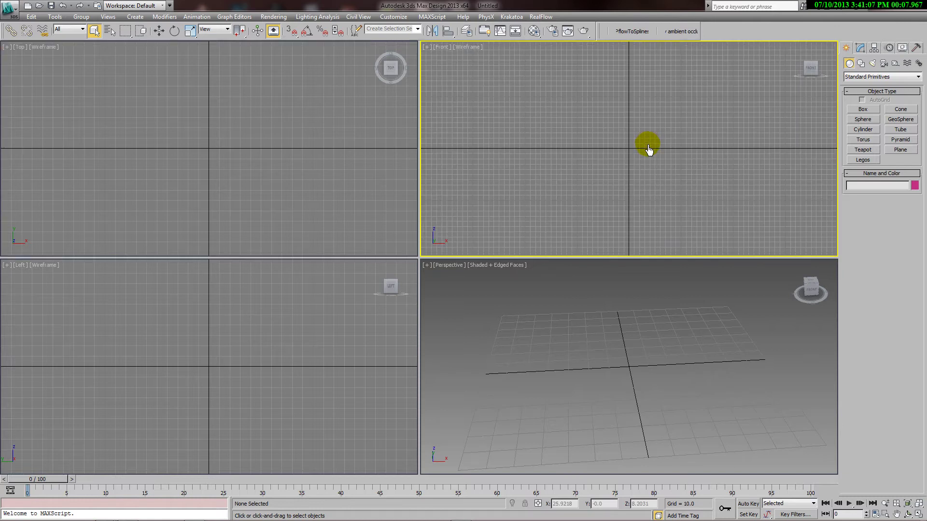
middle_click_drag(649, 149, 654, 244)
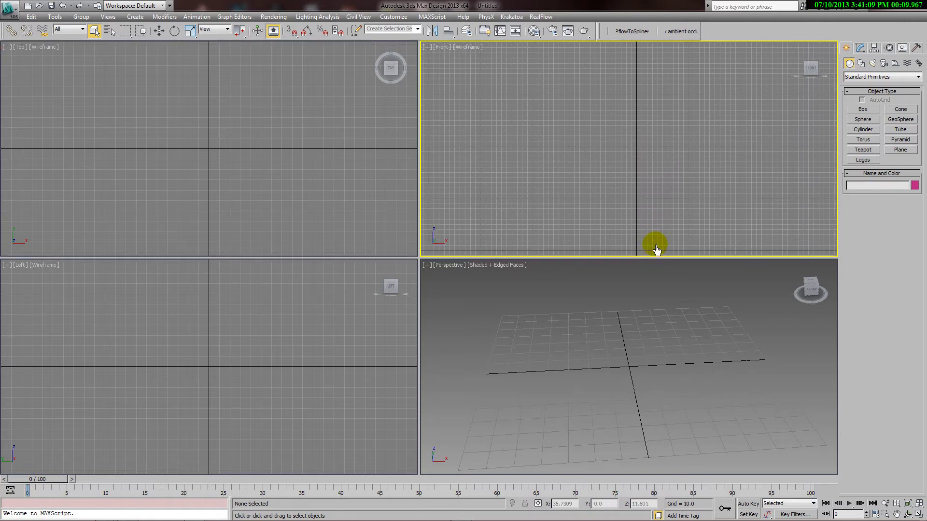
left_click(861, 63)
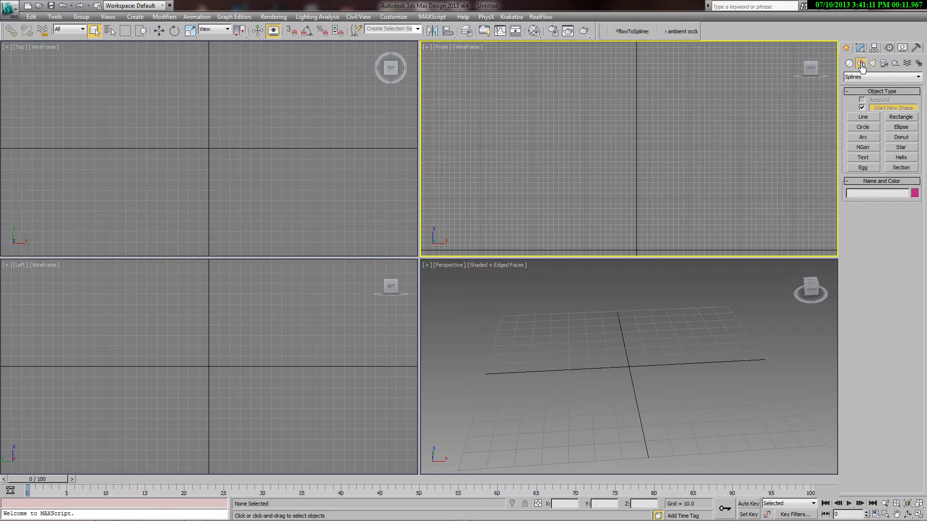
left_click(863, 118)
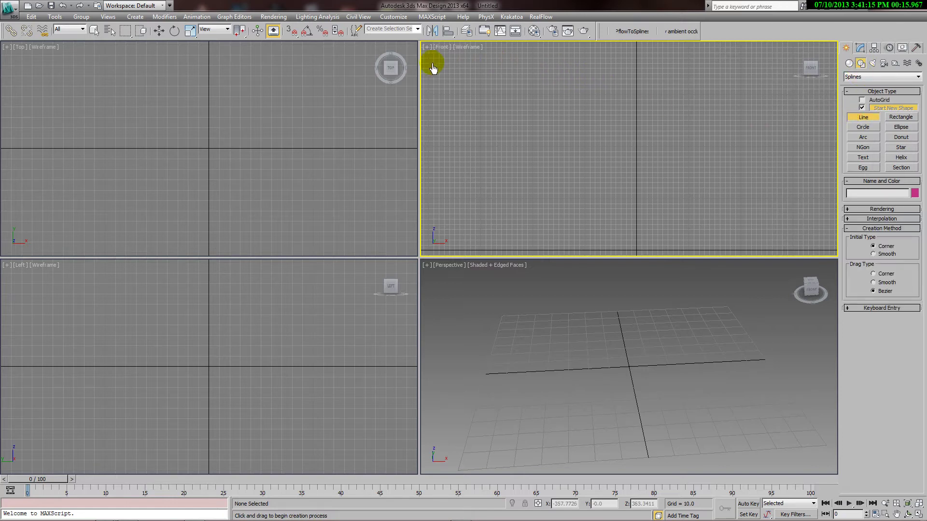
Enable 3D Snap and start the line at the grid point above the origin, discarding a curved point.
left_click(288, 32)
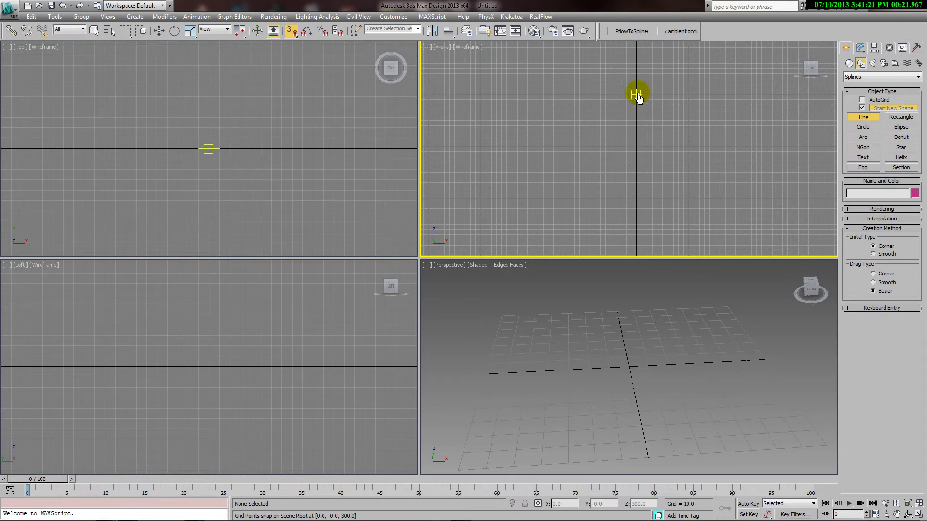
left_click(636, 95)
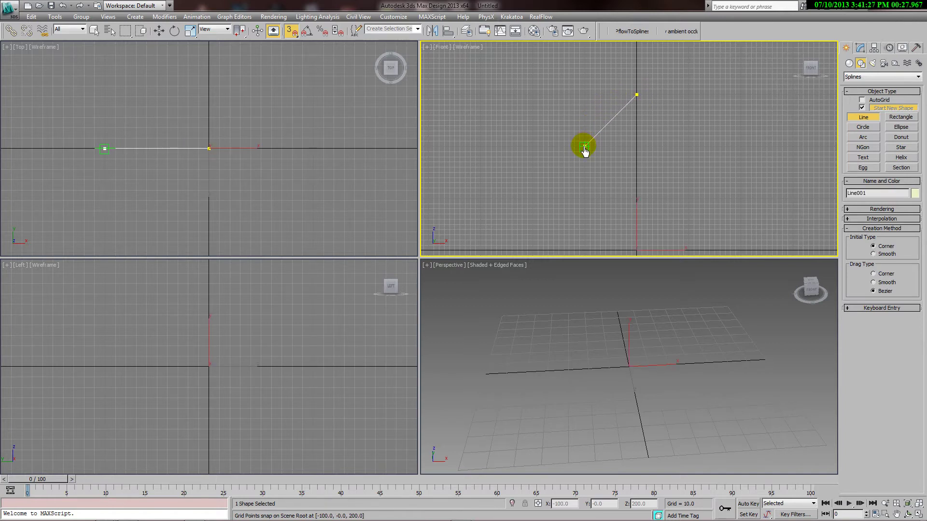
left_click_drag(585, 163, 585, 174)
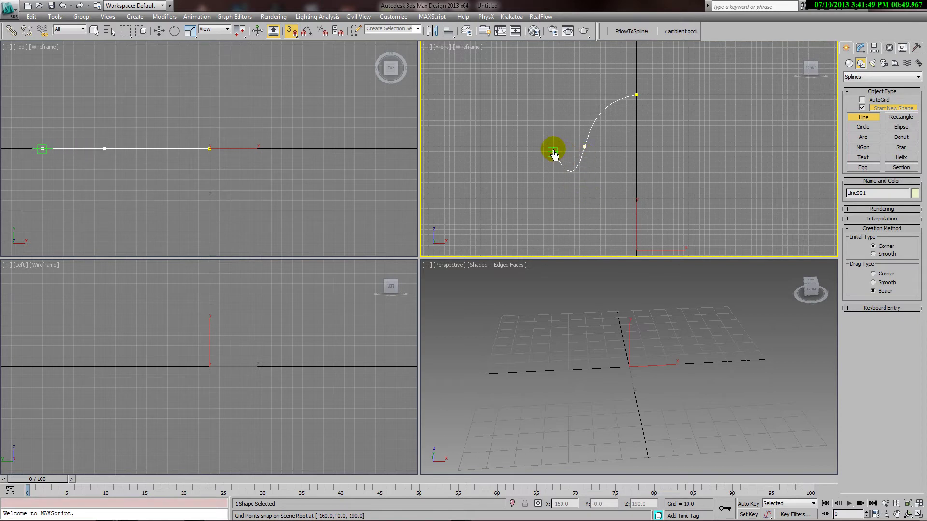
key("alt")
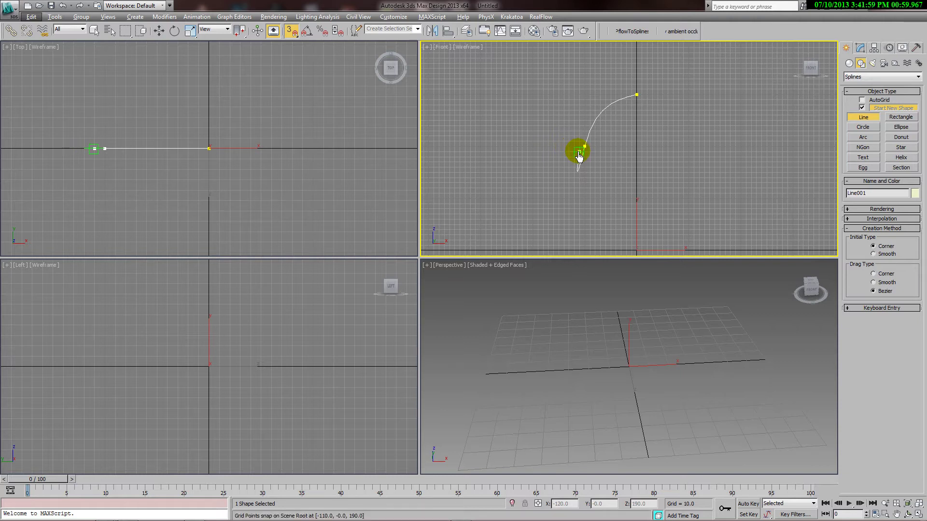
key("BackSpace")
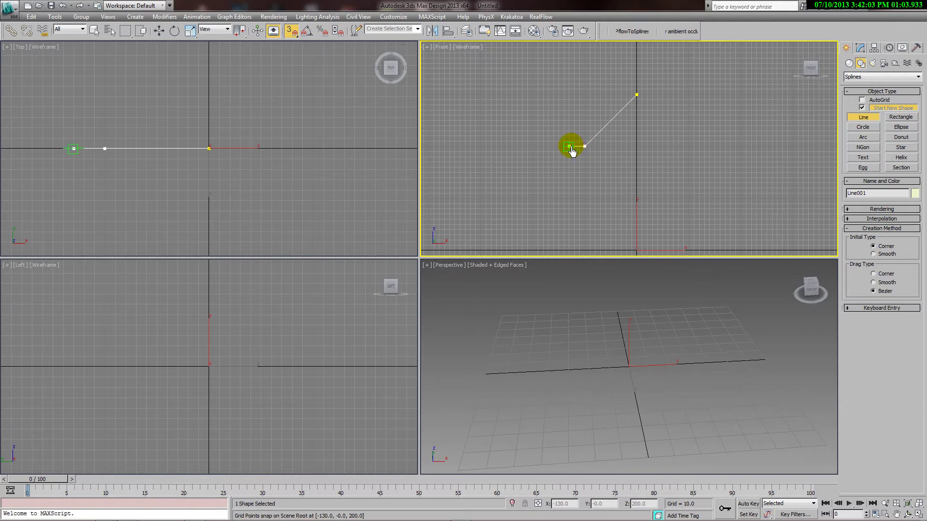
Place the inner-step, ground-level and outer-corner vertices, then close the spline at the first point.
left_click(570, 149)
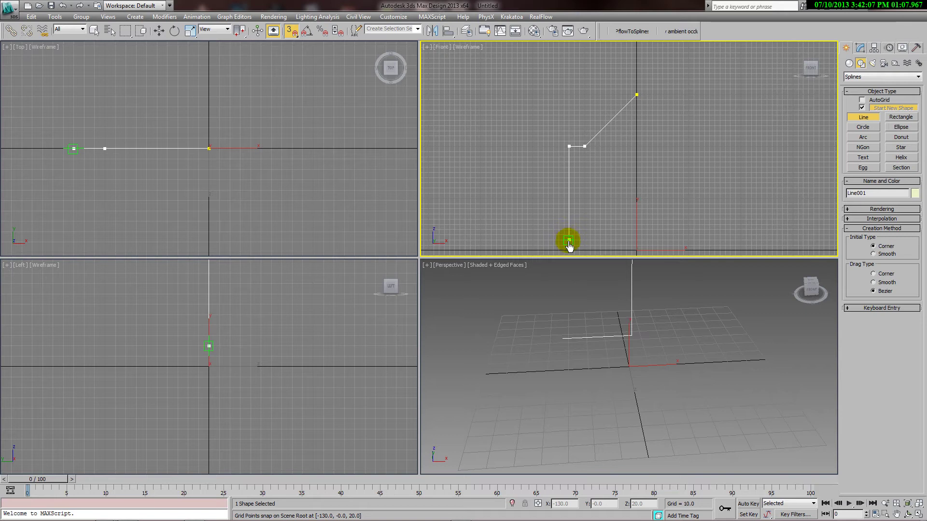
left_click(569, 251)
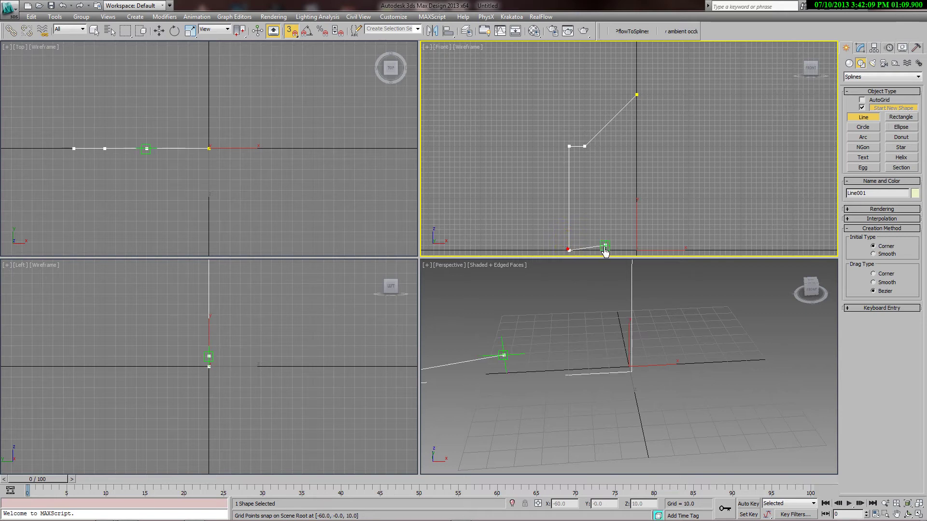
left_click(600, 251)
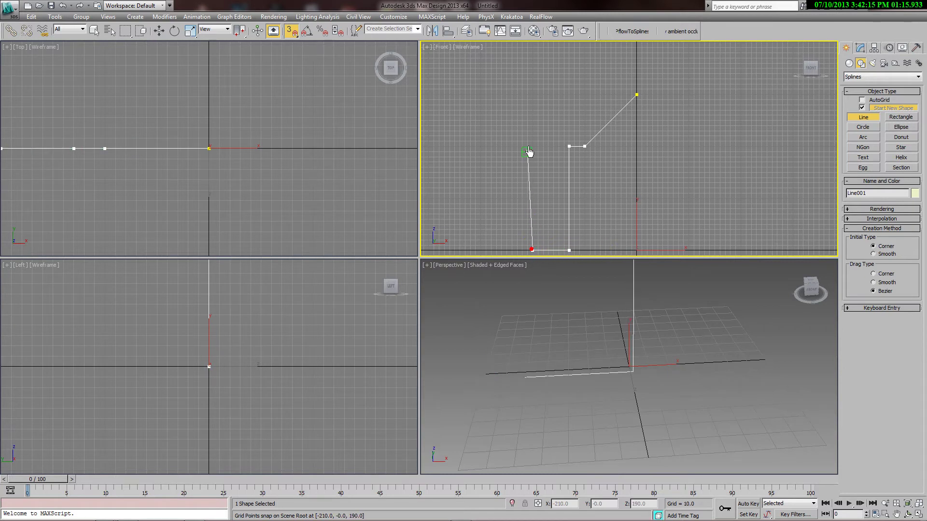
left_click(531, 95)
left_click(635, 95)
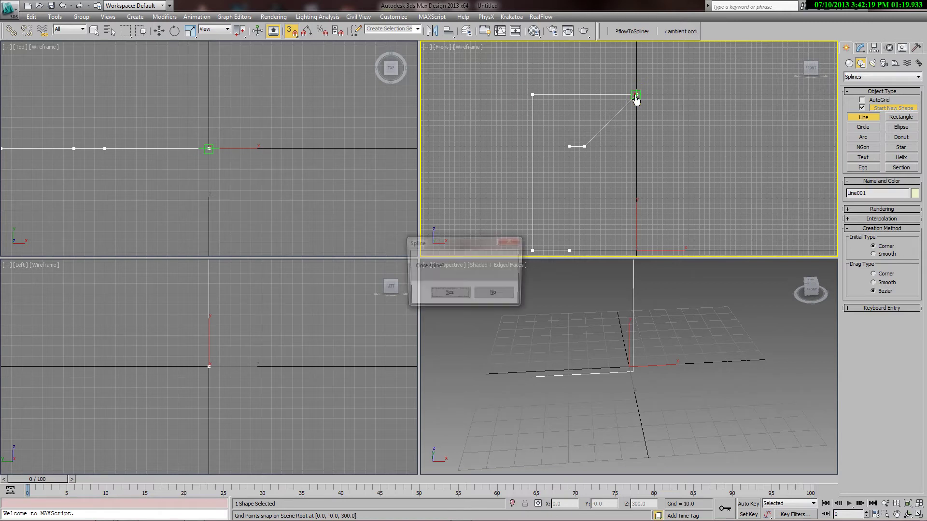
left_click(448, 291)
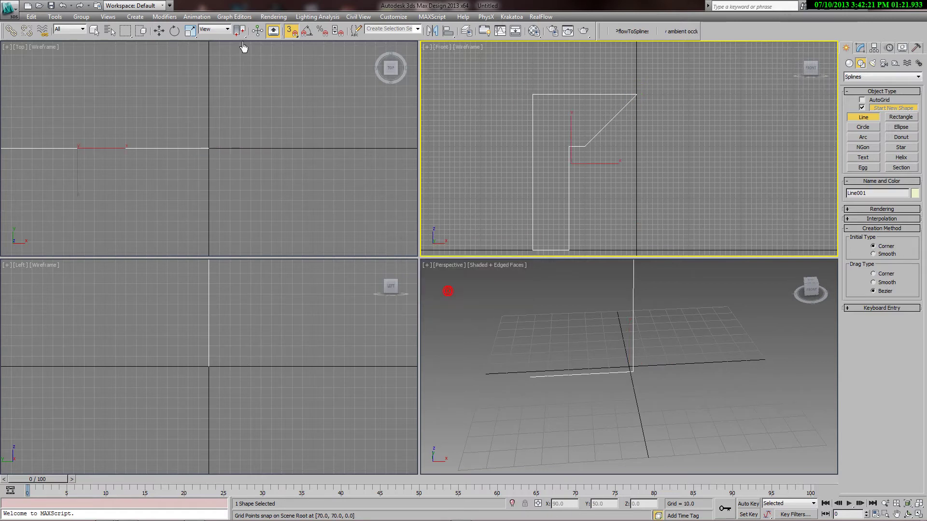
Turn off snapping, exit the Line tool, and rename Line001 to 'Moroccan Arch'.
left_click(292, 32)
left_click(627, 151)
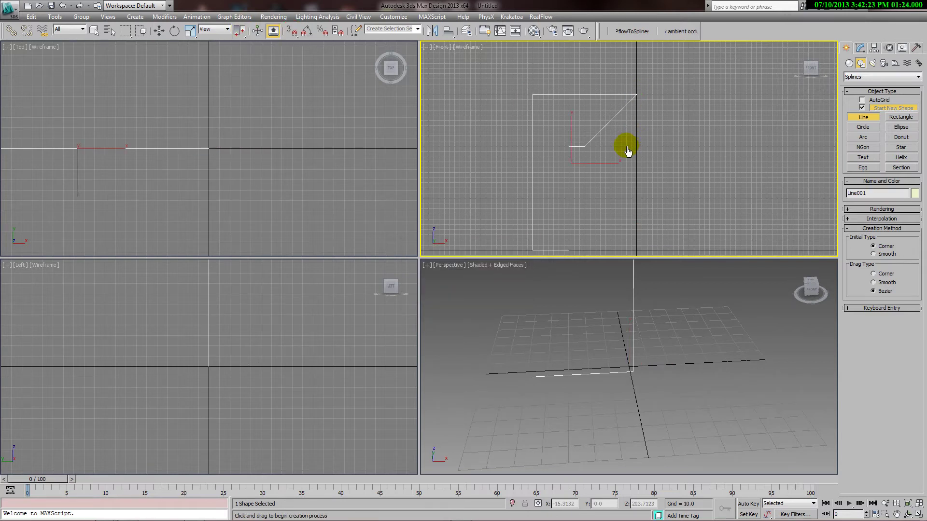
right_click(635, 145)
left_click(859, 46)
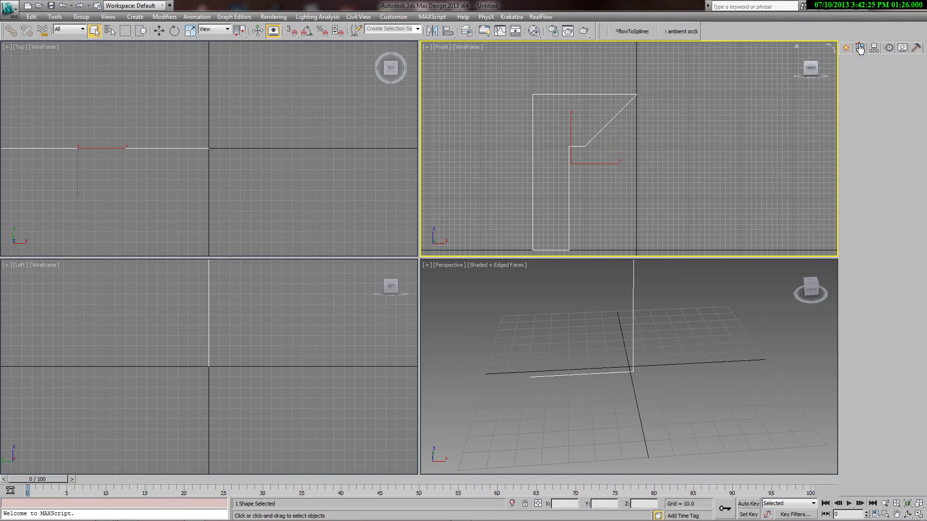
left_click(865, 62)
type("Moroccan Arch")
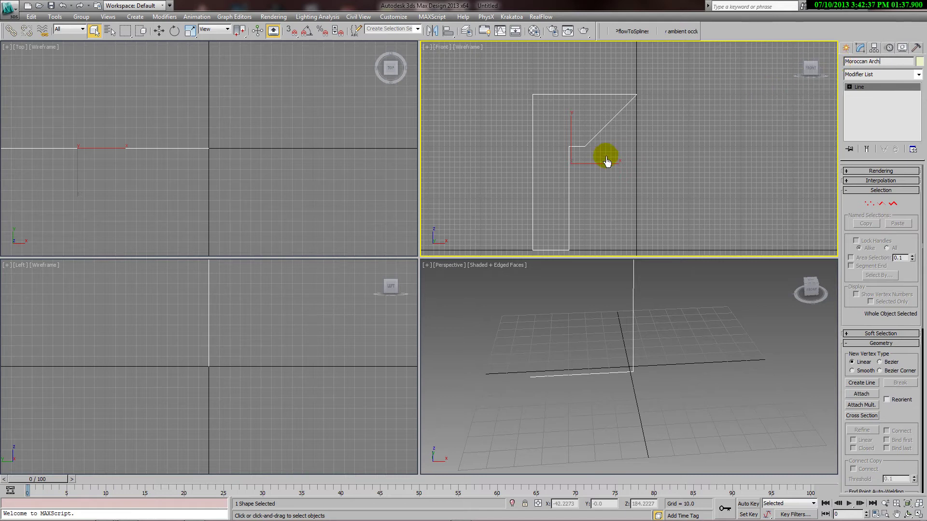
Recentre the arch in the Front view and orbit the Perspective view to face it.
middle_click_drag(606, 157, 591, 131)
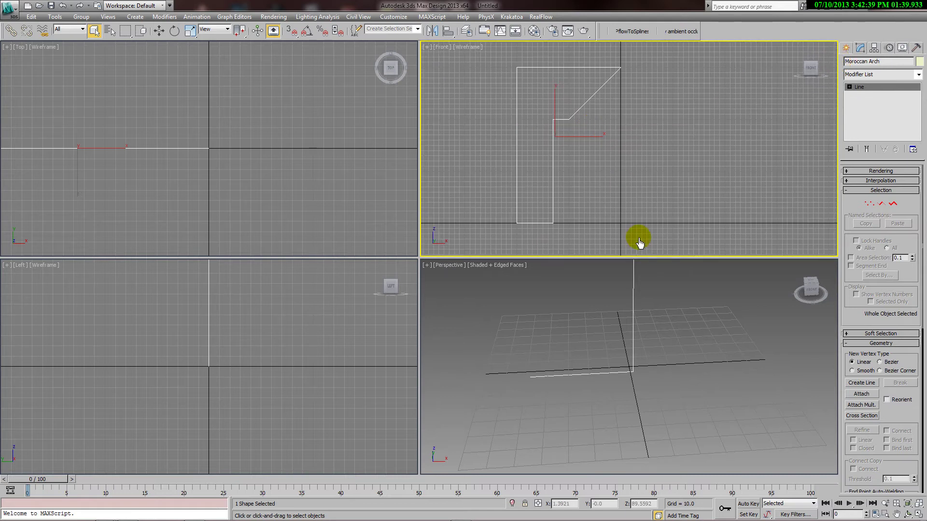
scroll(647, 314, "down", 1)
scroll(647, 314, "down", 4)
scroll(664, 369, "down", 3)
mouse_move(664, 369)
middle_mouse_down()
mouse_move(666, 382)
mouse_move(656, 352)
middle_mouse_up()
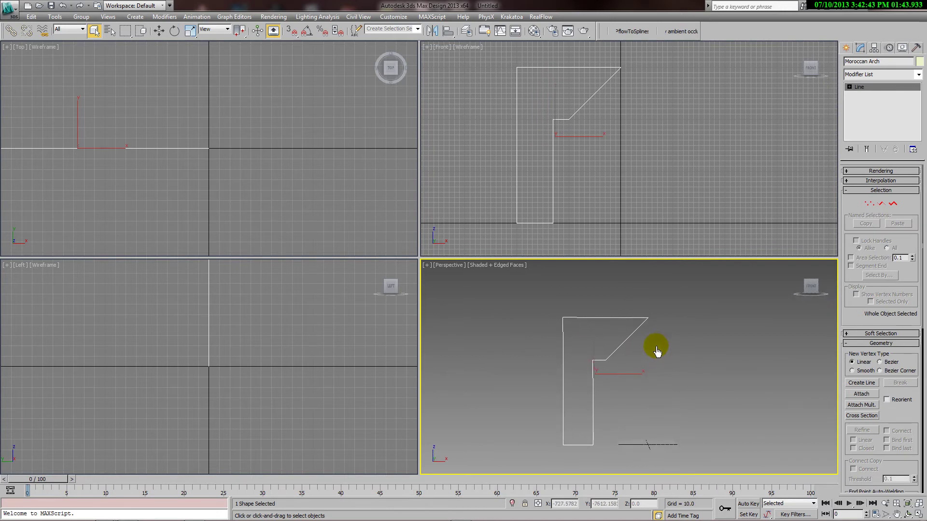
middle_click_drag(603, 145, 605, 141)
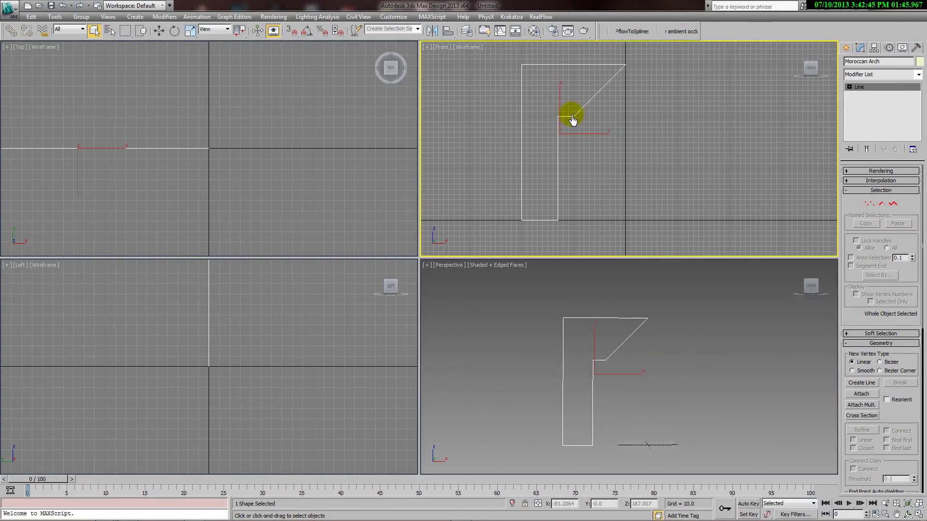
In Vertex mode, select the inner corner vertex and set it to Smooth.
left_click(869, 203)
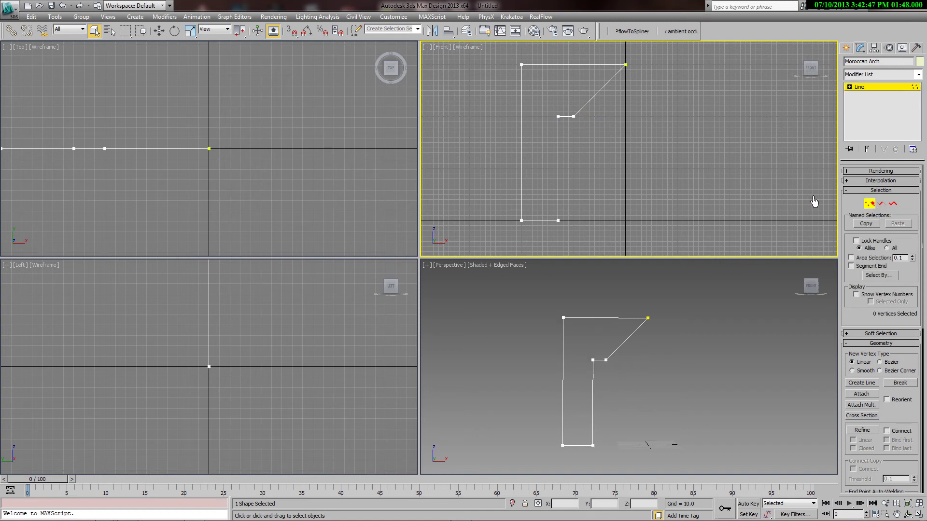
left_click(573, 117)
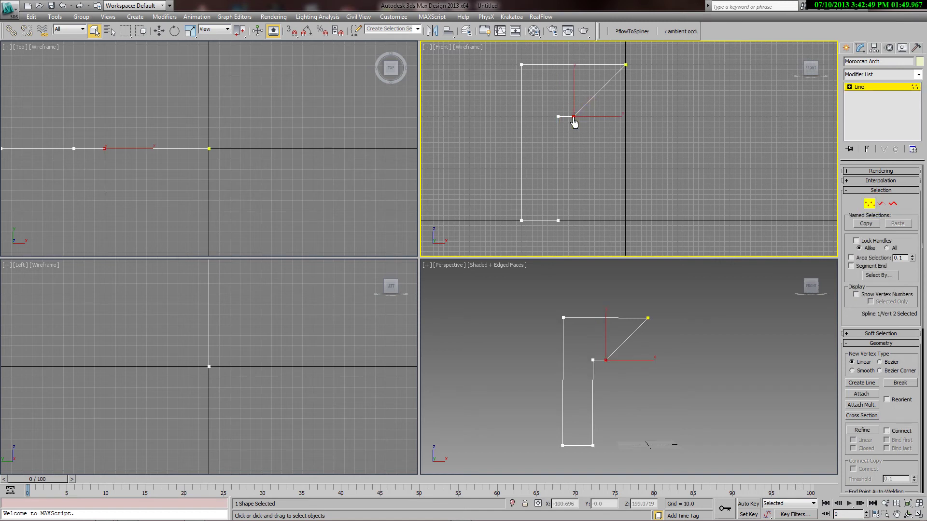
left_click(579, 115)
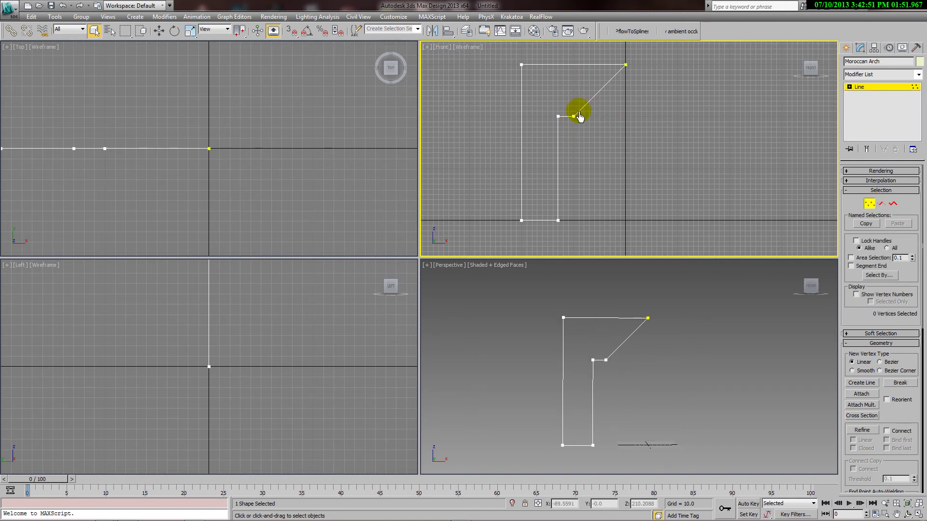
left_click(574, 118)
right_click(572, 122)
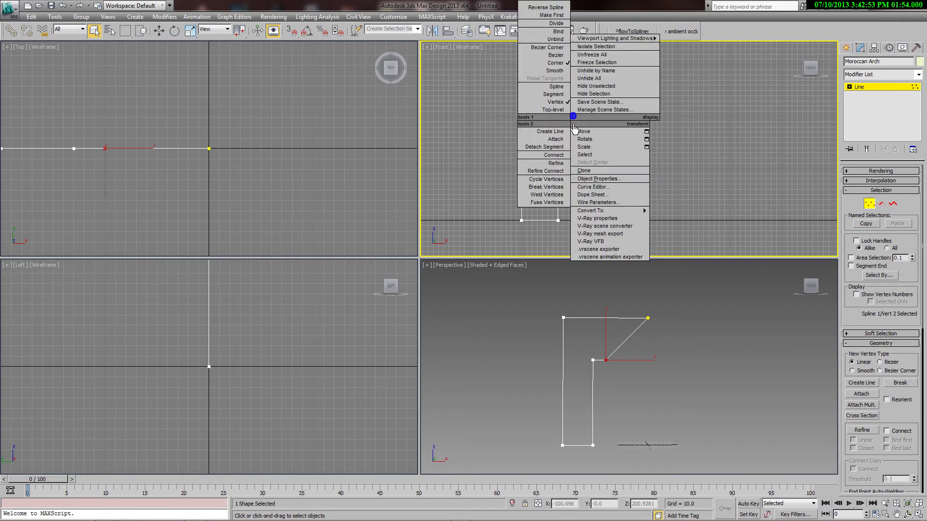
left_click(559, 55)
left_click(580, 104)
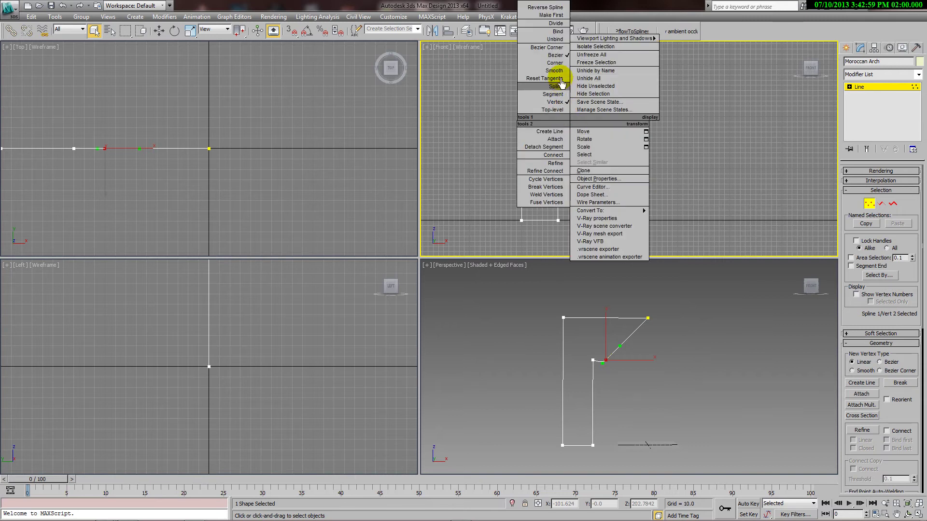
left_click(560, 72)
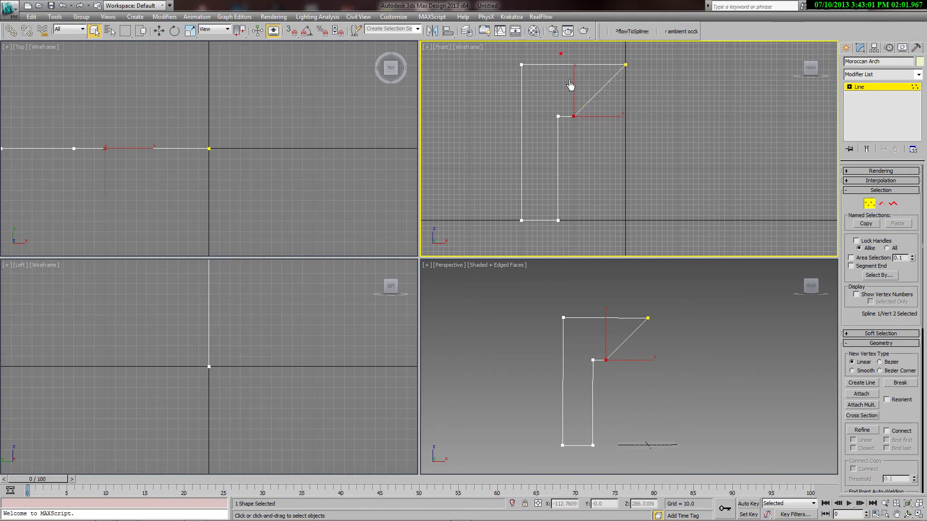
left_click(588, 121)
Convert the corner vertex to Bezier and pull its tangent up along the diagonal.
left_click(575, 117)
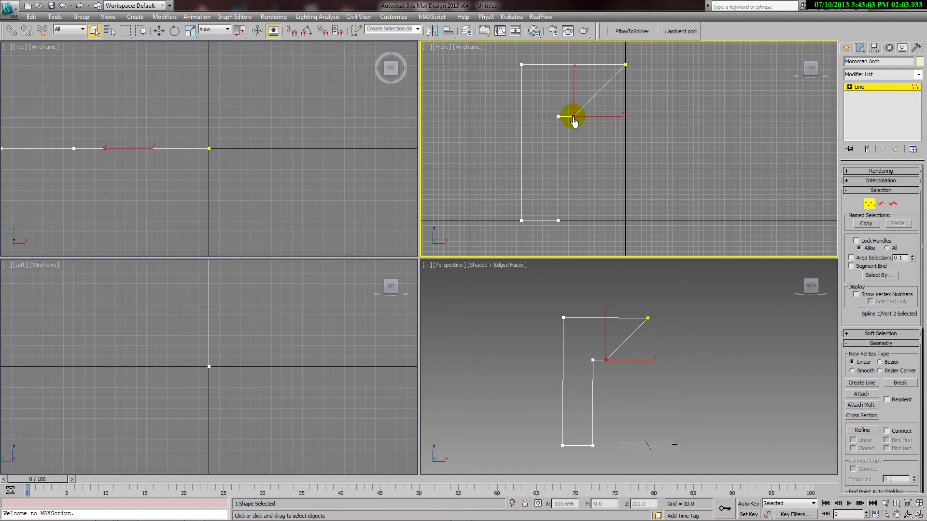
right_click(574, 122)
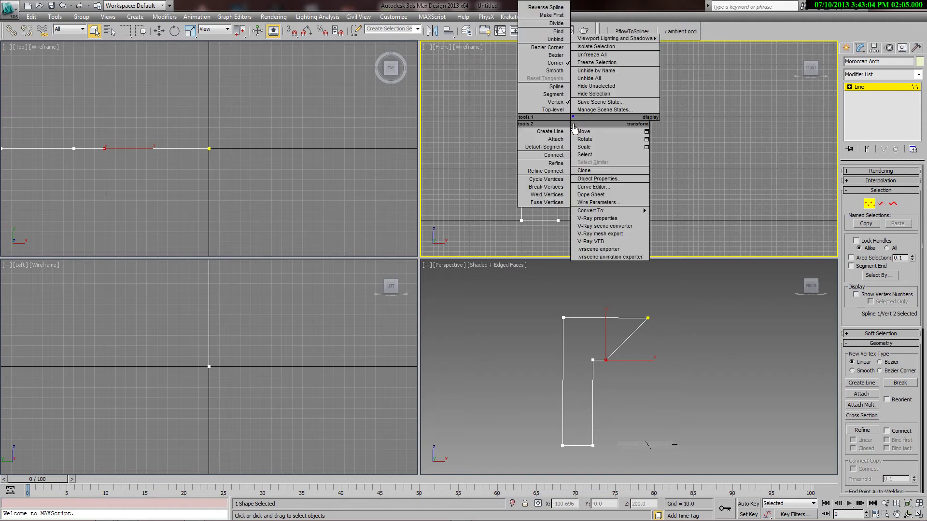
left_click(566, 47)
left_click_drag(587, 96, 577, 96)
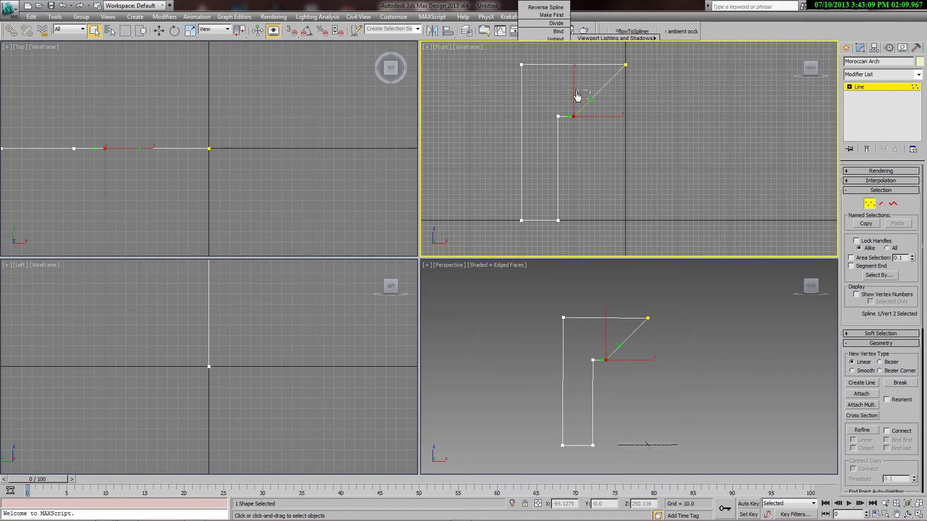
scroll(590, 101, "up", 3)
mouse_move(589, 103)
middle_mouse_down()
mouse_move(606, 217)
mouse_move(681, 170)
middle_mouse_up()
scroll(601, 208, "up", 2)
Move the diagonal's foot vertex with Select and Move to bend the diagonal into an upward curve.
left_click(636, 144)
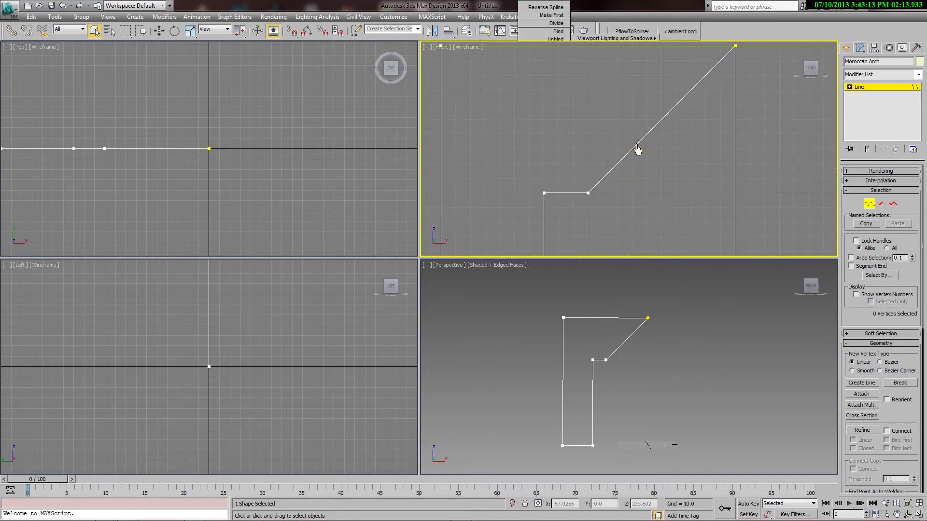
left_click(581, 195)
left_click(588, 198)
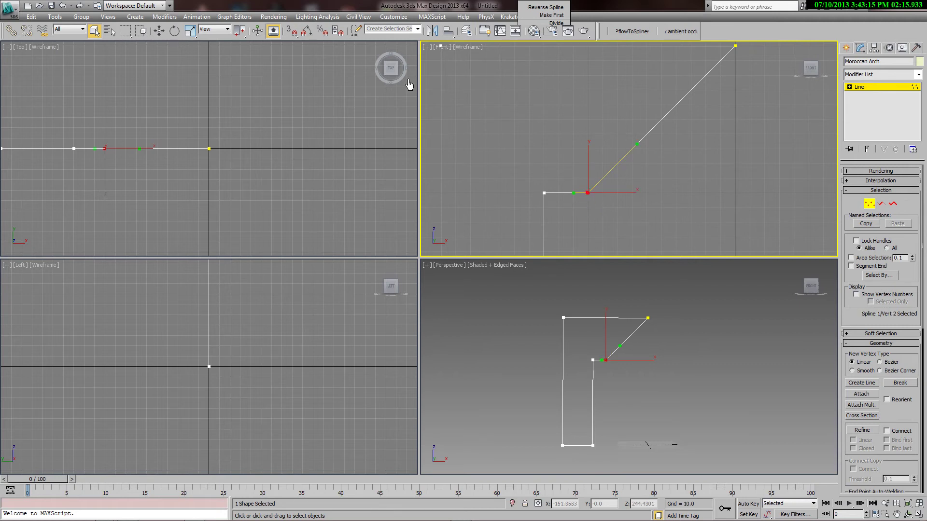
left_click(144, 31)
left_click(155, 33)
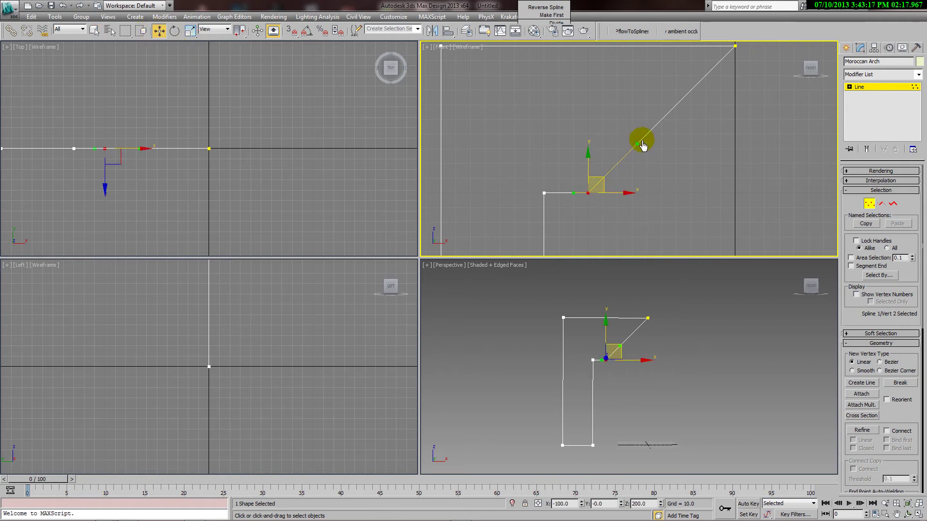
mouse_move(637, 149)
left_mouse_down()
mouse_move(588, 114)
mouse_move(587, 90)
left_mouse_up()
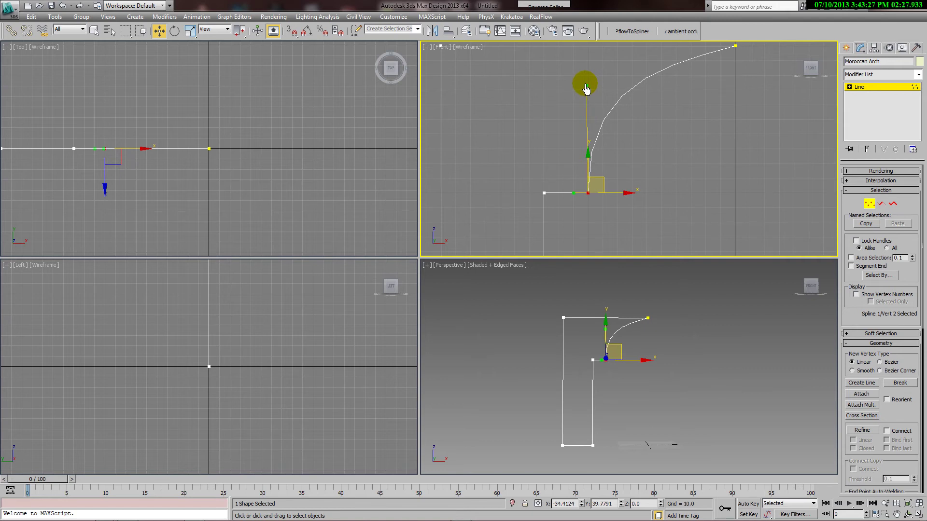
Zoom out, leave Vertex mode, and reselect the whole arch line.
scroll(652, 123, "down", 2)
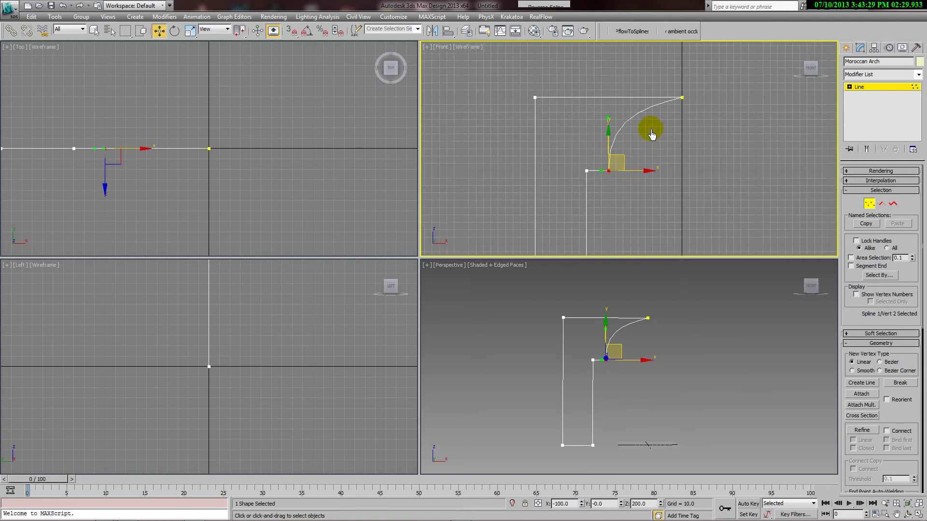
scroll(651, 122, "down", 3)
mouse_move(652, 120)
middle_mouse_down()
mouse_move(652, 69)
mouse_move(648, 152)
middle_mouse_up()
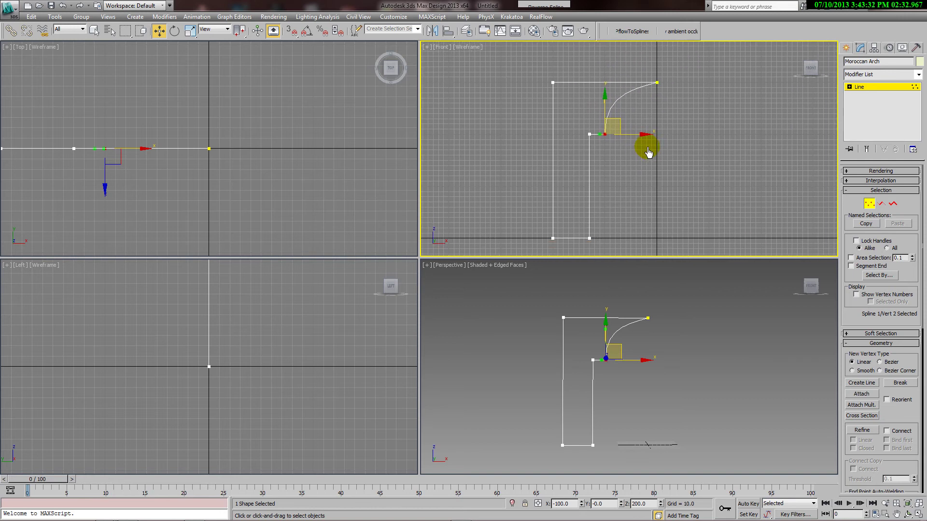
left_click(869, 203)
left_click(743, 183)
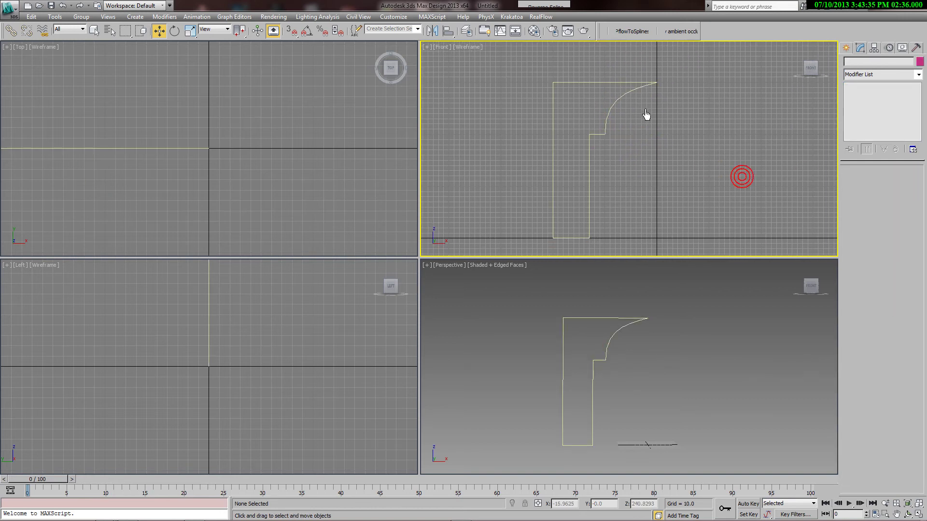
left_click(633, 96)
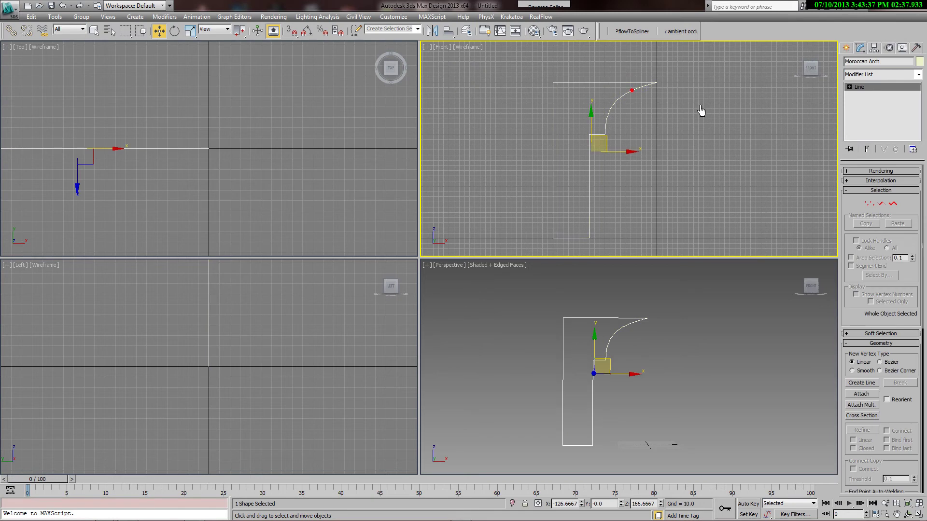
Select the profile's top-right end vertex and raise it slightly on Y.
mouse_move(703, 114)
middle_mouse_down()
mouse_move(615, 168)
mouse_move(776, 169)
mouse_move(693, 161)
mouse_move(637, 213)
middle_mouse_up()
left_click(867, 203)
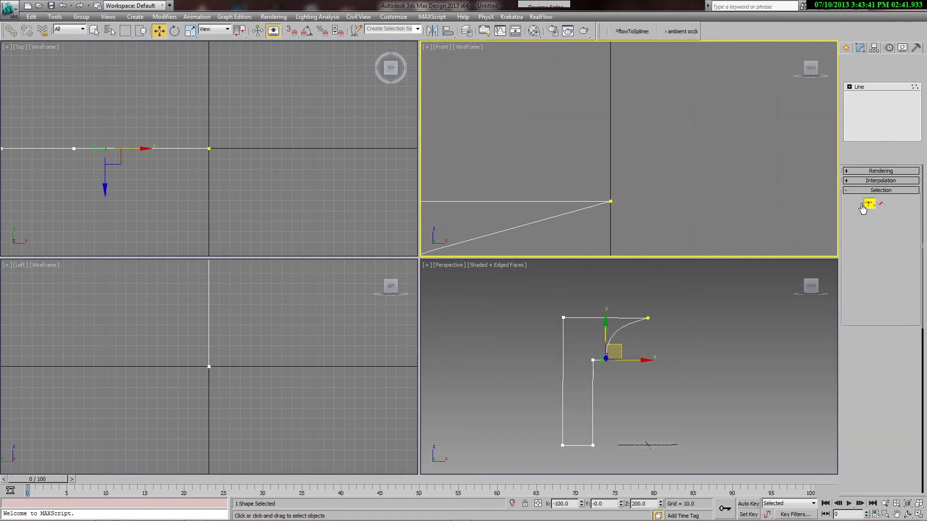
left_click(611, 201)
left_click(611, 202)
middle_click_drag(625, 229, 662, 101)
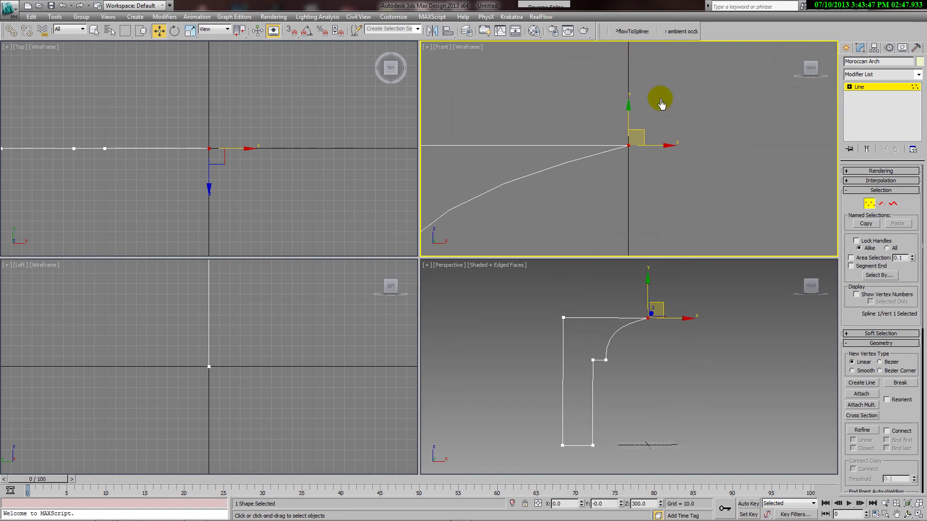
left_click_drag(629, 128, 629, 126)
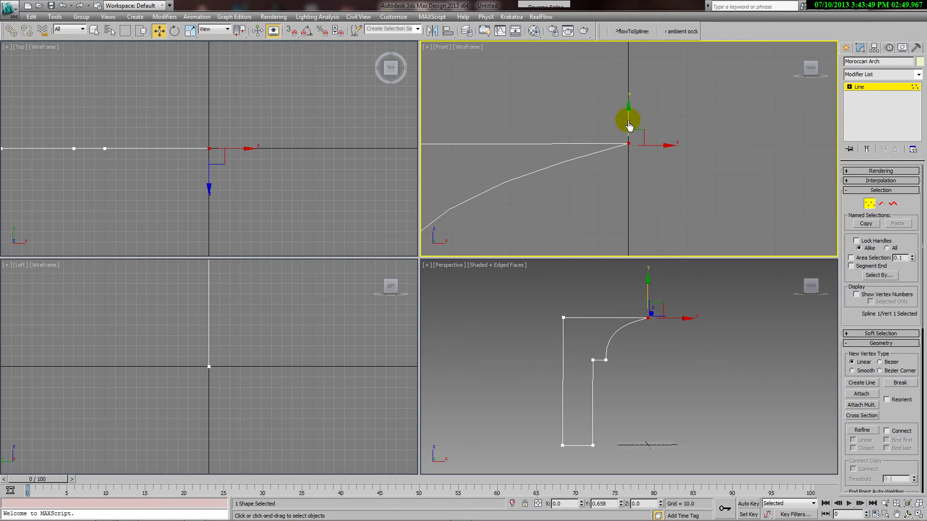
Deselect the vertex, reframe the whole profile in the Front view, and exit Vertex mode.
scroll(637, 129, "down", 1)
scroll(656, 145, "down", 3)
scroll(673, 151, "up", 2)
middle_click_drag(673, 151, 680, 101)
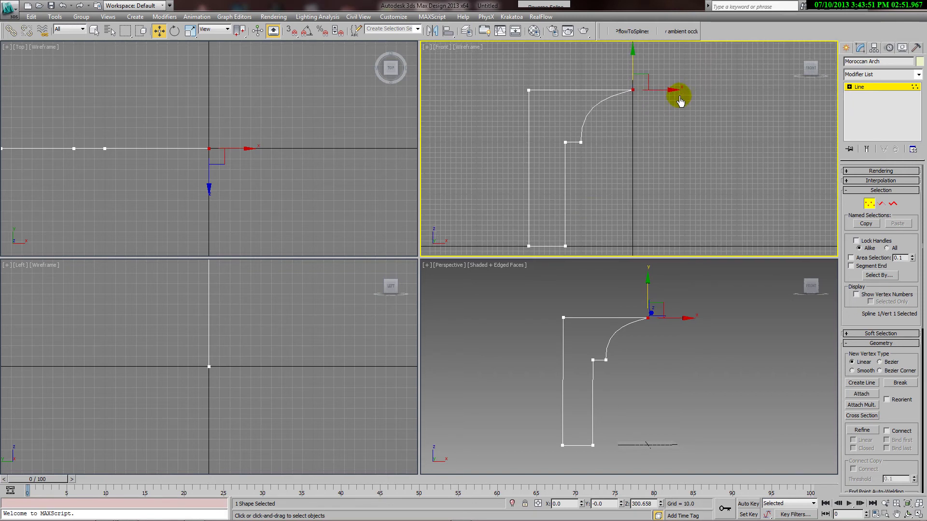
scroll(680, 101, "up", 1)
left_click(654, 129)
scroll(655, 135, "down", 2)
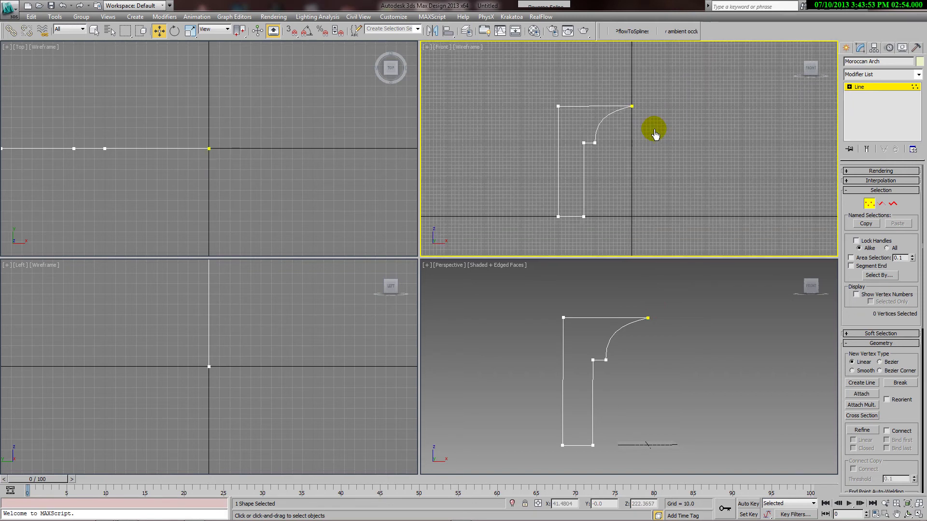
scroll(654, 116, "up", 2)
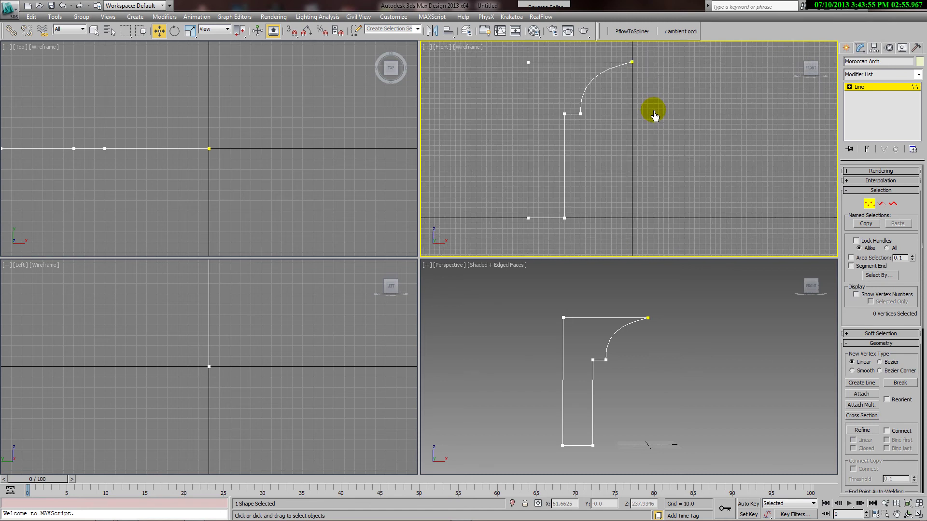
middle_click_drag(712, 133, 714, 159)
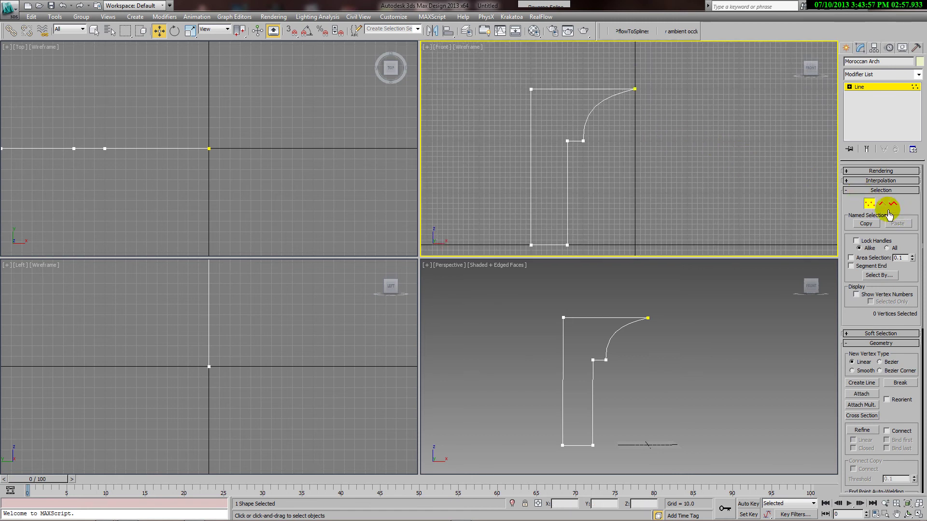
left_click(869, 203)
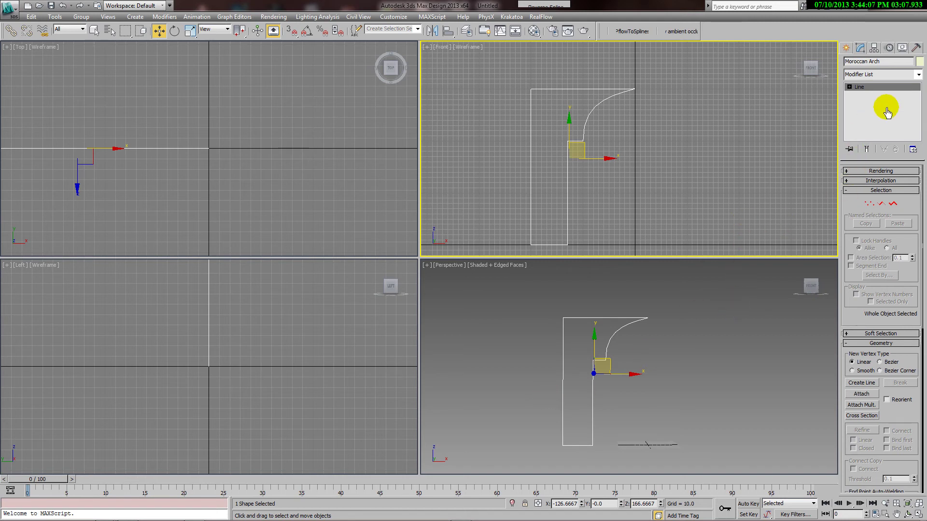
Add an Extrude modifier with Amount 15.0 and orbit the Perspective view to face the arch.
left_click(918, 75)
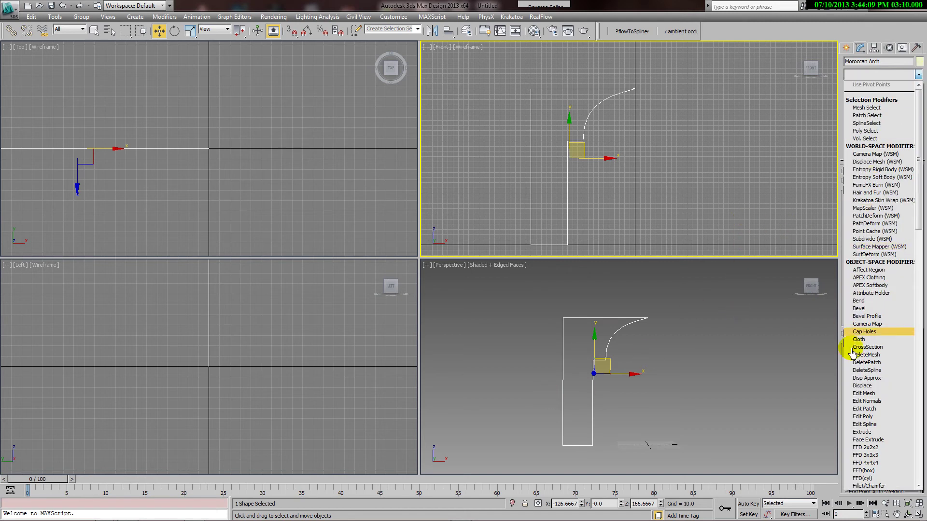
left_click(862, 432)
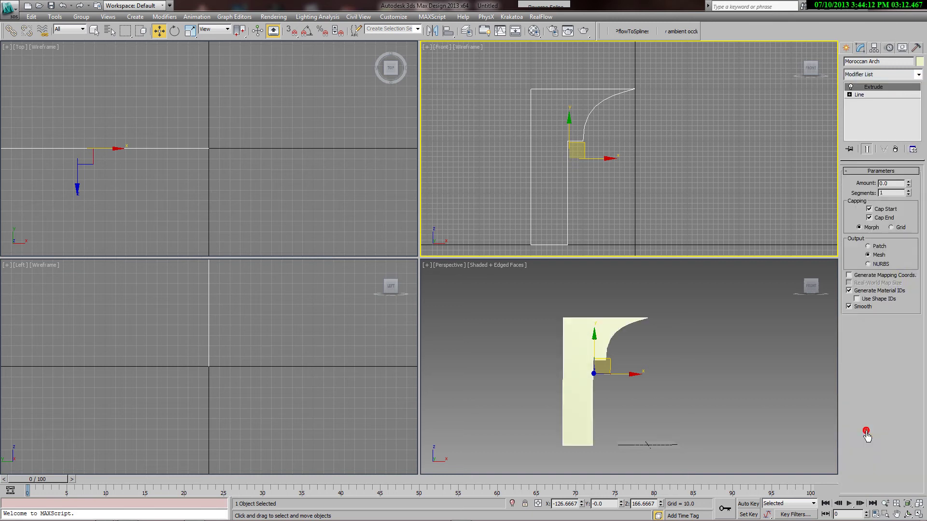
left_click(908, 184)
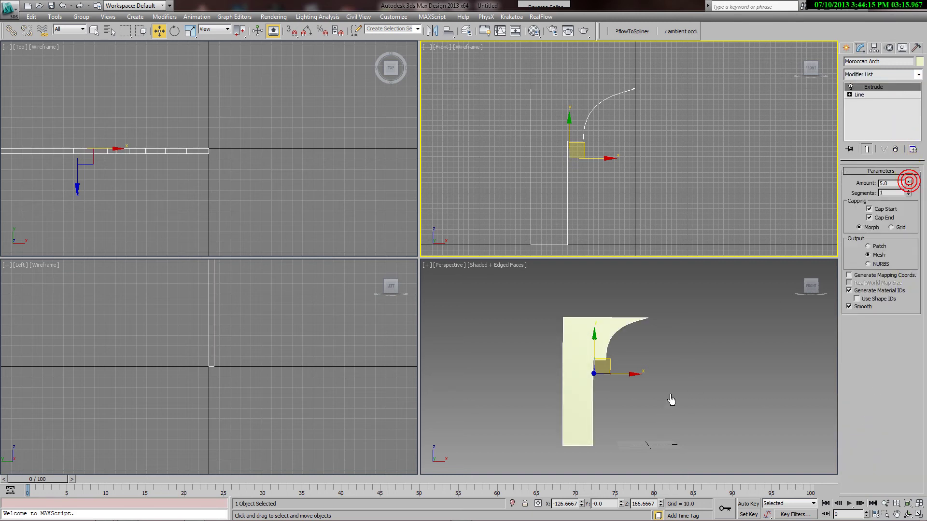
mouse_move(670, 400)
middle_mouse_down("alt")
mouse_move(628, 411)
mouse_move(631, 404)
middle_mouse_up("alt")
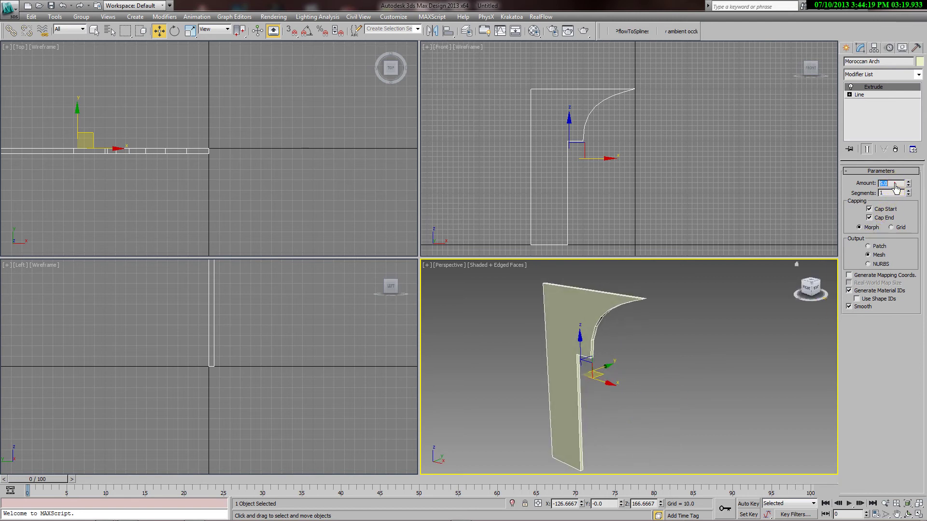
type("10")
type("15")
key("Return")
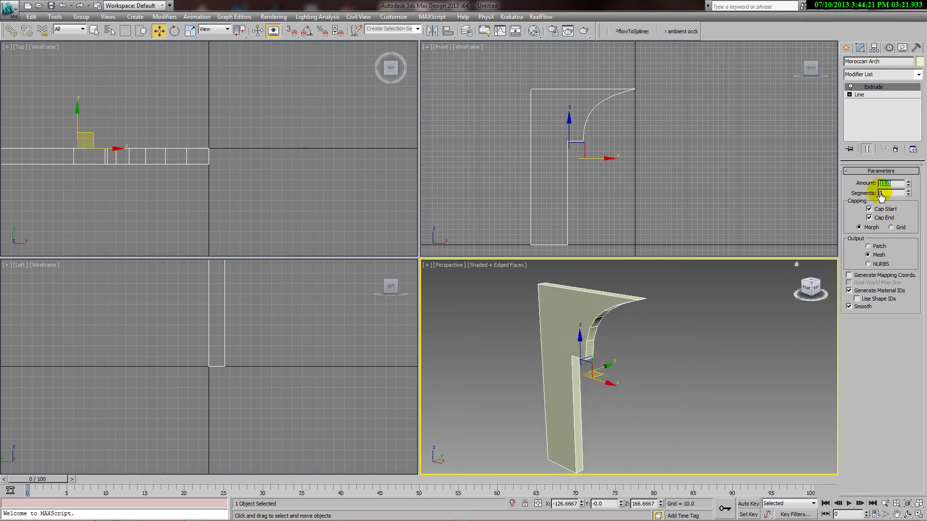
mouse_move(648, 371)
middle_mouse_down("alt")
mouse_move(708, 357)
mouse_move(683, 367)
mouse_move(631, 358)
mouse_move(667, 381)
mouse_move(671, 343)
mouse_move(683, 399)
middle_mouse_up("alt")
scroll(667, 381, "up", 3)
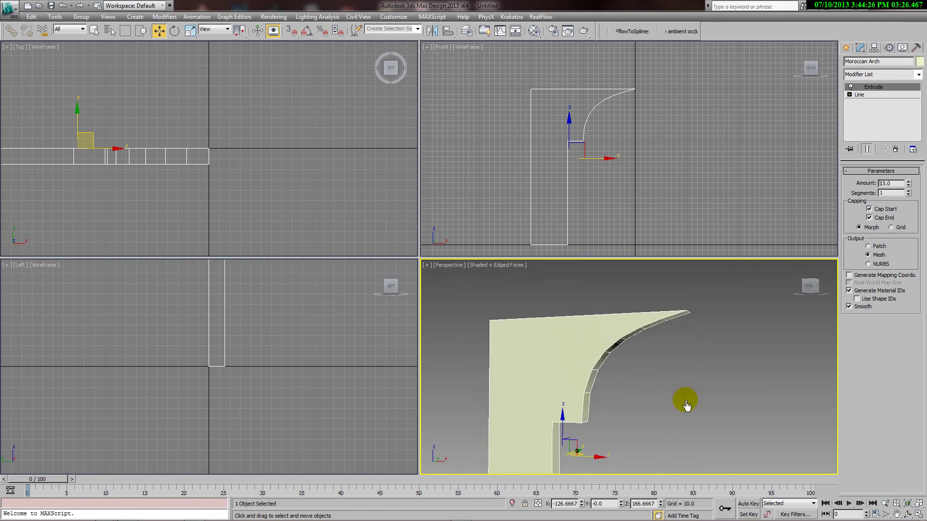
left_click(851, 89)
left_click(864, 95)
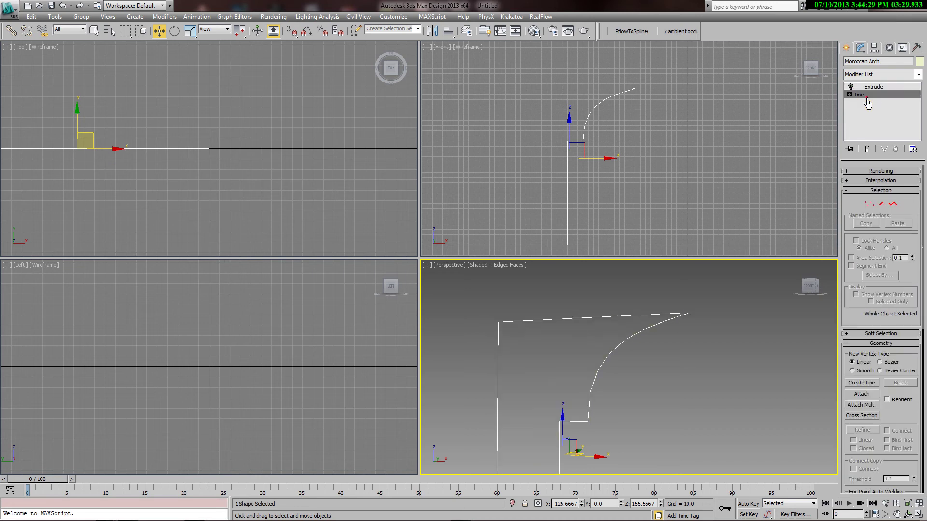
left_click(881, 181)
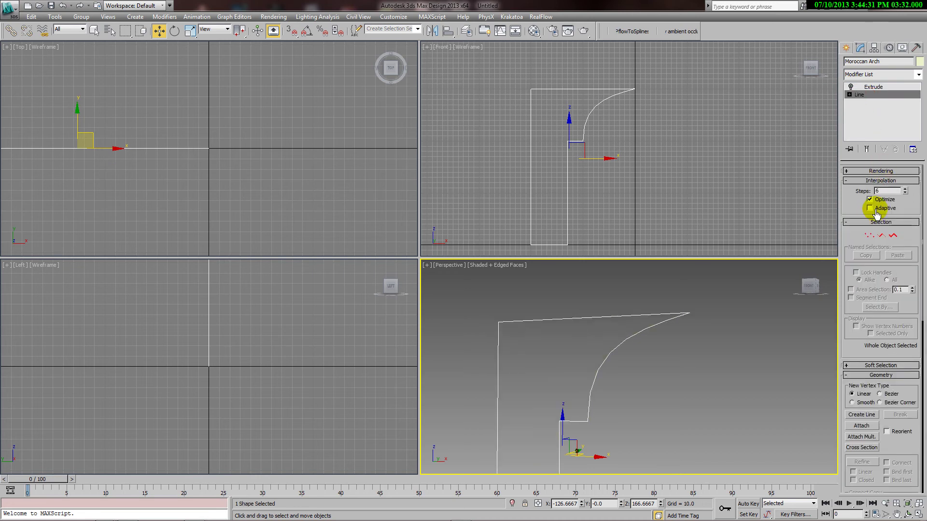
left_click(881, 181)
left_click(874, 88)
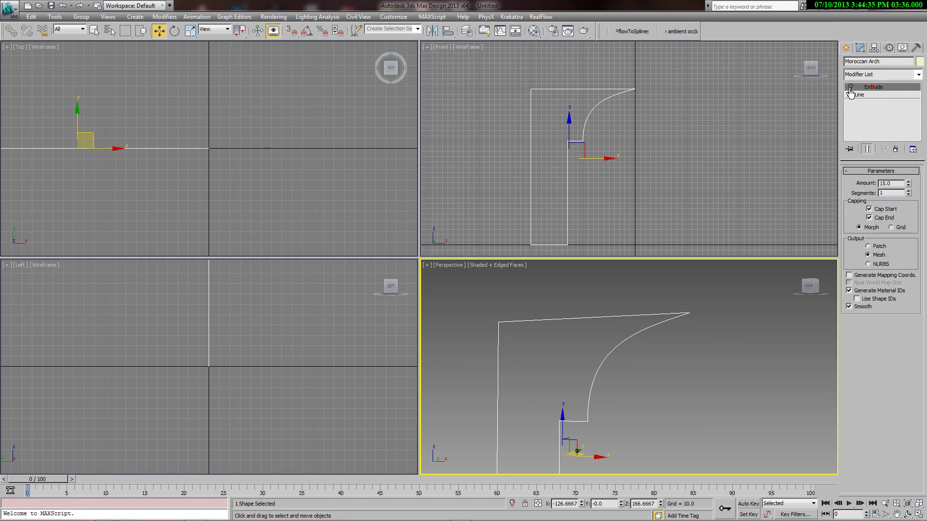
left_click(851, 88)
mouse_move(653, 378)
middle_mouse_down("alt")
mouse_move(680, 392)
mouse_move(632, 320)
mouse_move(621, 322)
mouse_move(647, 317)
middle_mouse_up("alt")
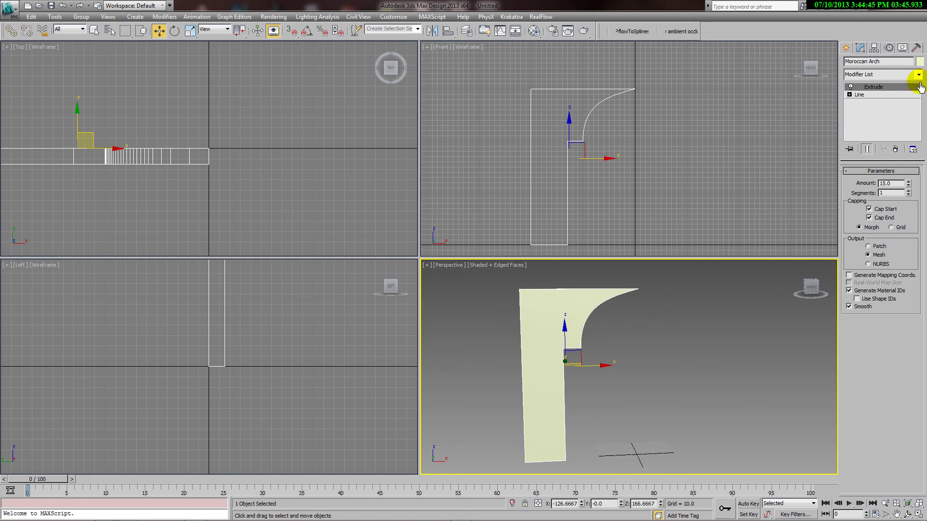
Add a Symmetry modifier mirroring along the X axis with Flip checked.
left_click(918, 75)
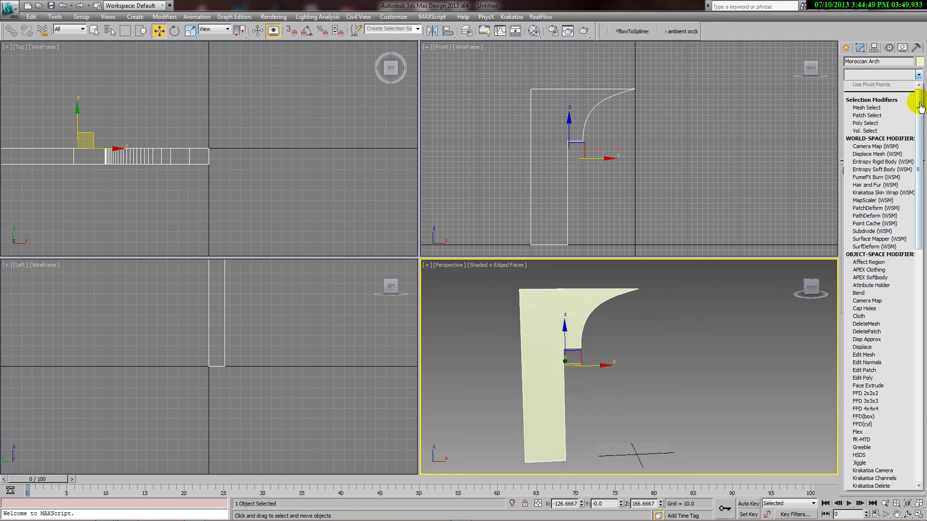
left_click_drag(917, 106, 912, 381)
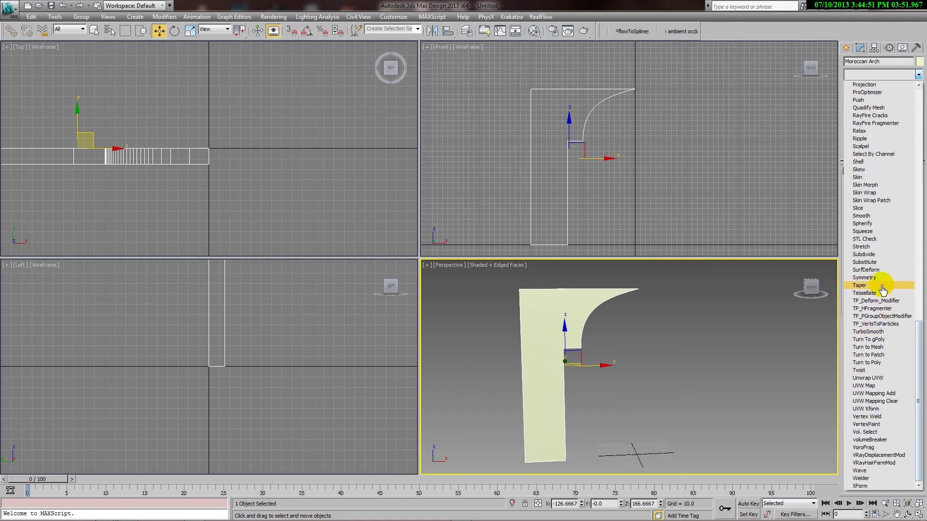
left_click(875, 284)
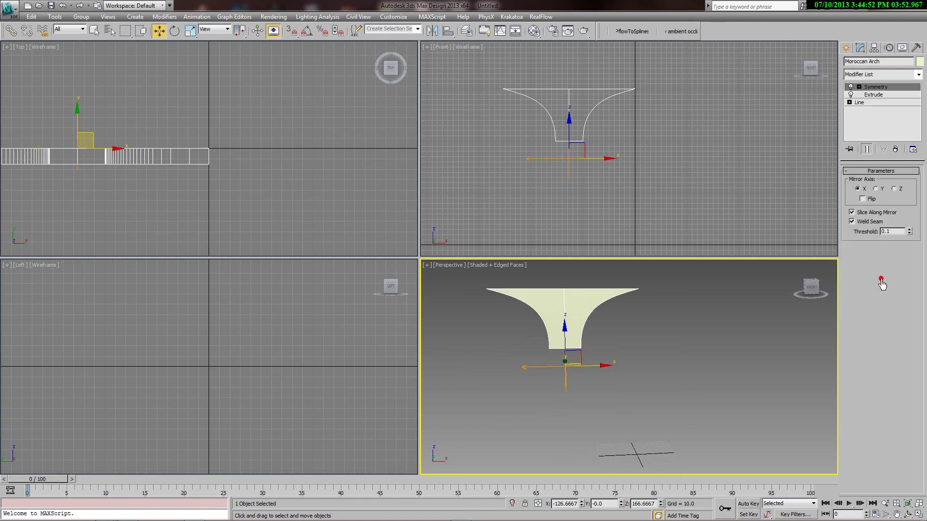
left_click(878, 189)
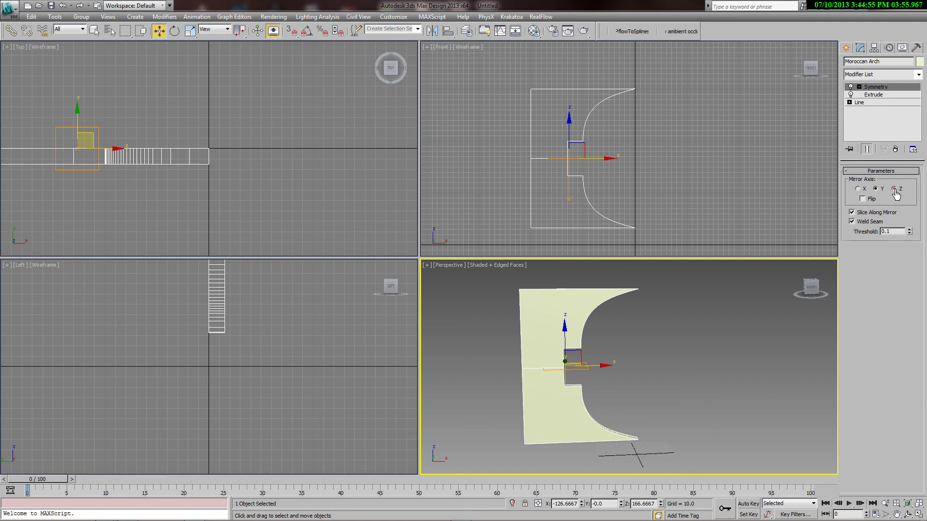
left_click(894, 189)
left_click(864, 200)
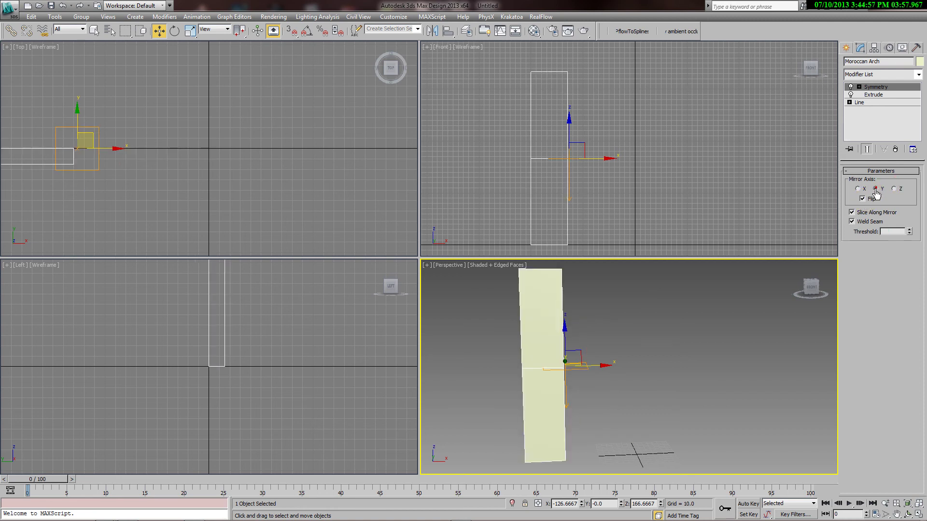
left_click(859, 189)
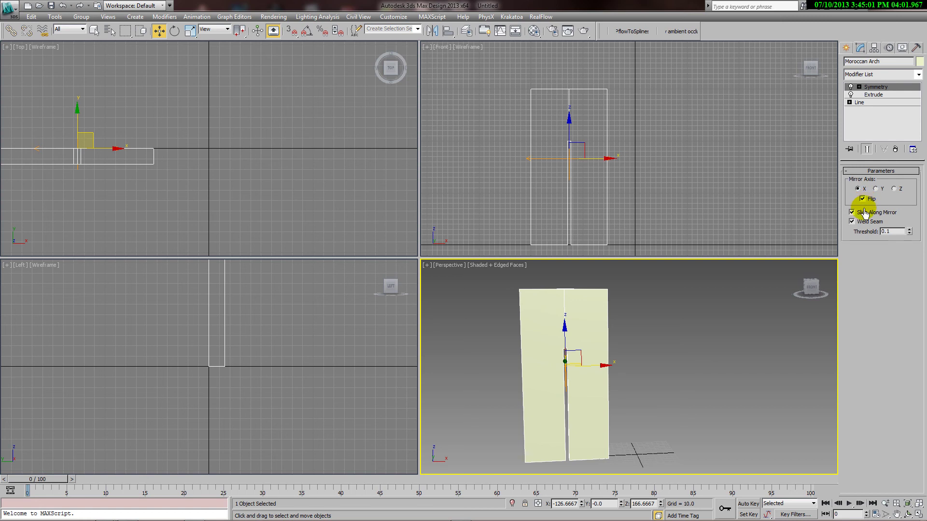
Activate the Front view, try and cancel a move, and select the Symmetry Mirror sub-object.
right_click(642, 167)
scroll(643, 169, "up", 2)
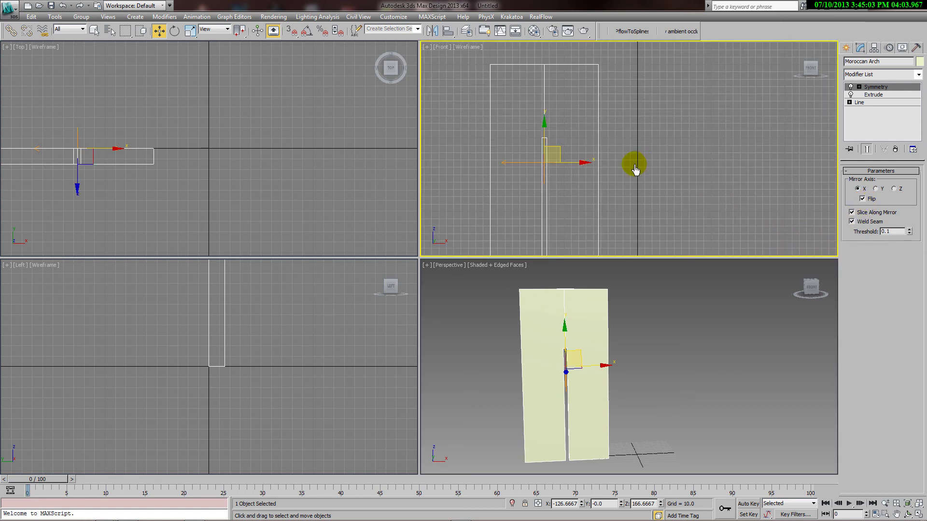
scroll(635, 169, "down", 2)
left_click_drag(607, 161, 632, 164)
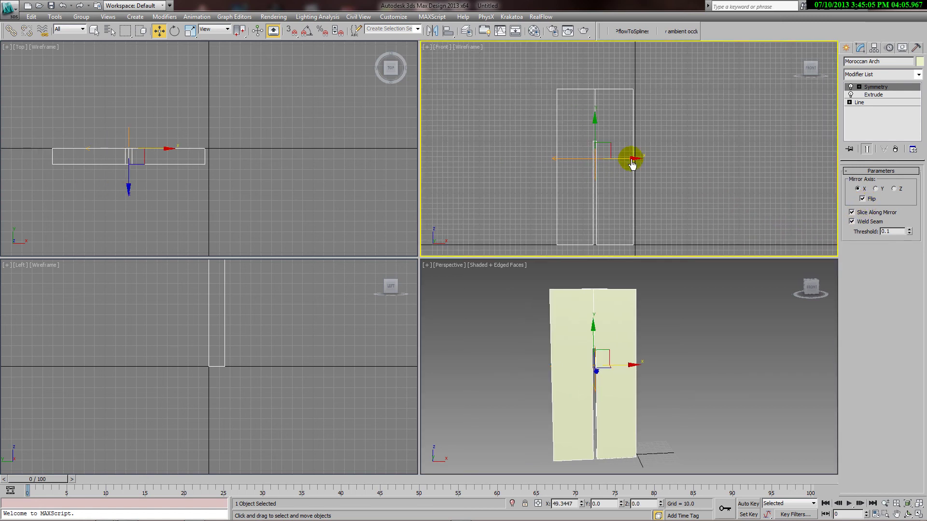
right_click(633, 165)
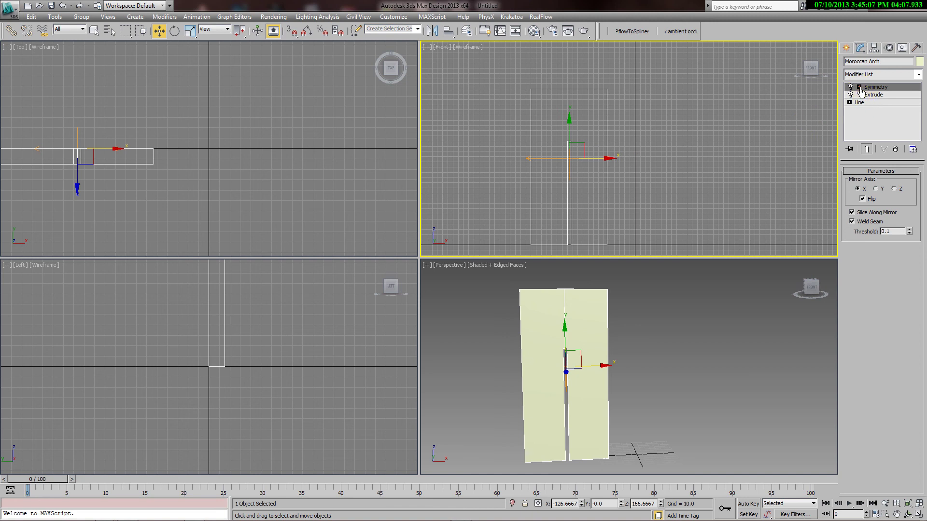
left_click(878, 96)
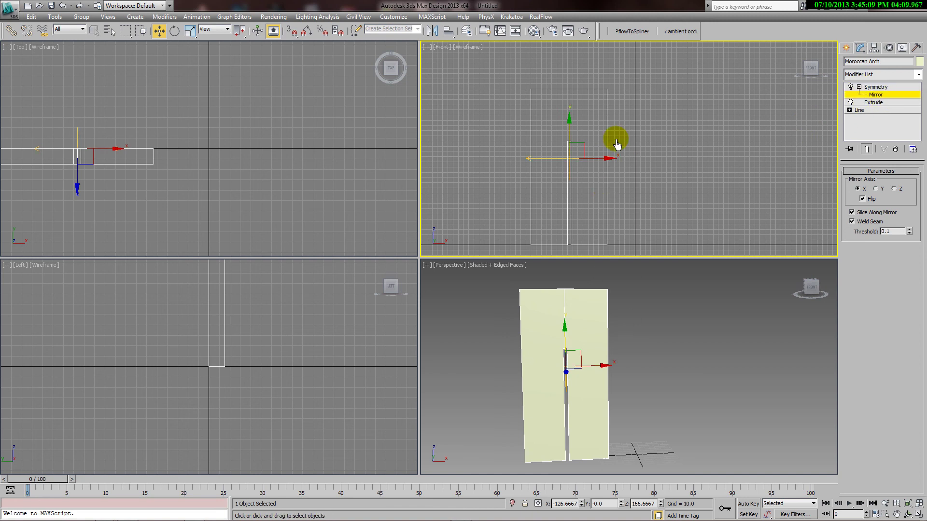
Slide the mirror plane right along X to join the halves, exit Mirror, and orbit the Perspective view.
left_click_drag(611, 158, 674, 166)
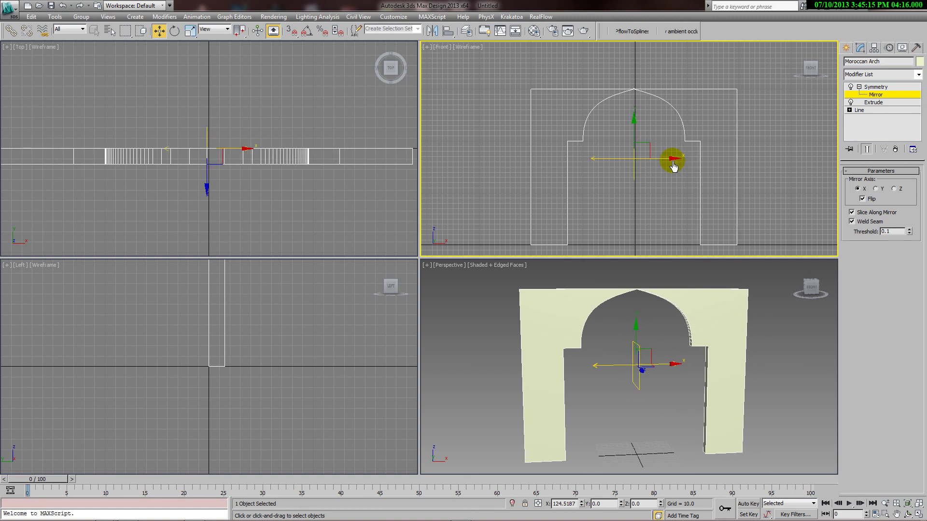
left_click(859, 88)
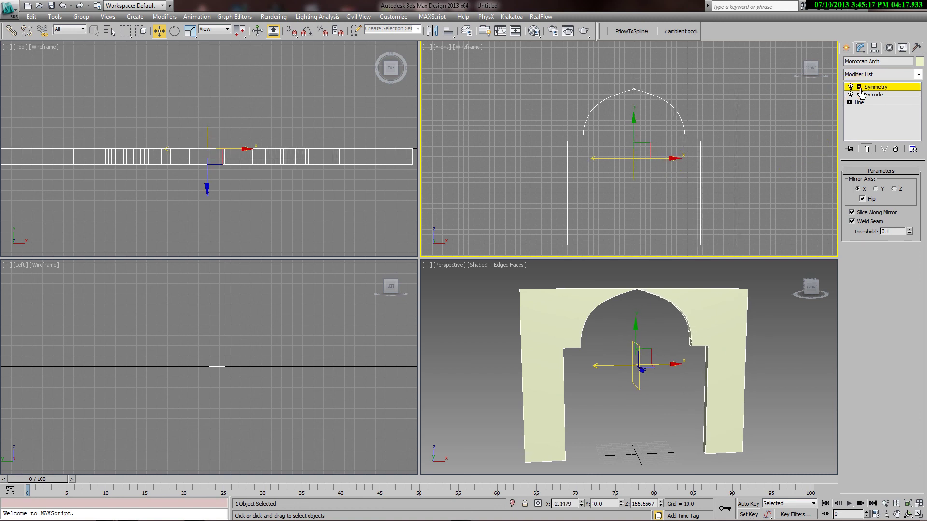
scroll(729, 323, "down", 1)
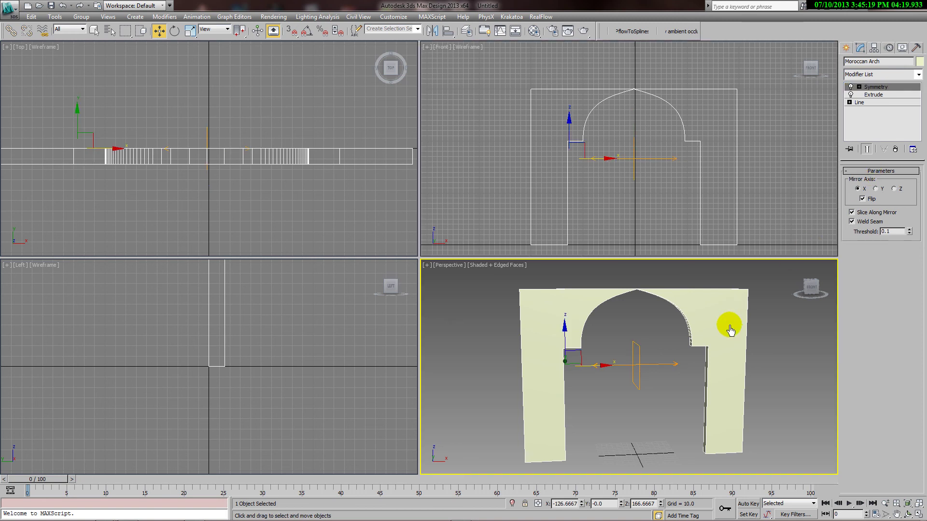
scroll(729, 329, "down", 2)
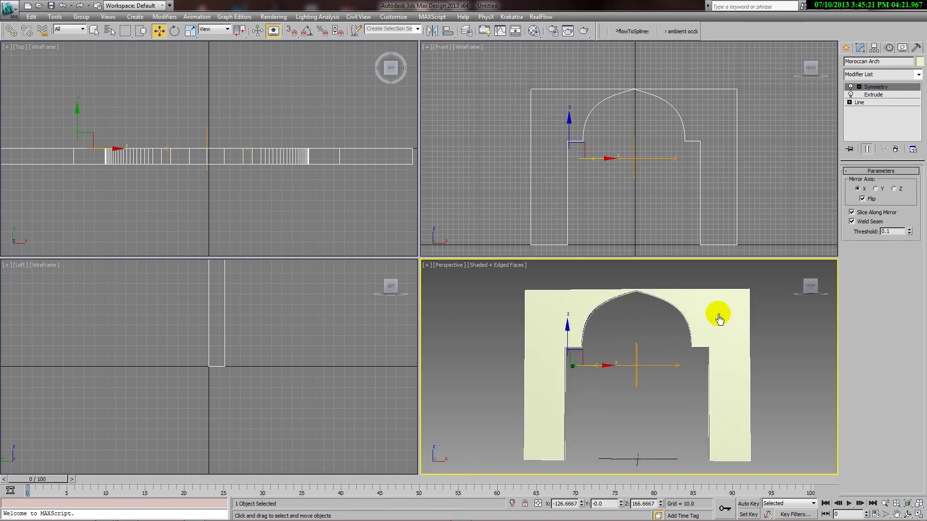
mouse_move(729, 330)
middle_mouse_down("alt")
mouse_move(601, 324)
mouse_move(748, 316)
mouse_move(691, 327)
mouse_move(730, 320)
middle_mouse_up("alt")
scroll(721, 319, "up", 2)
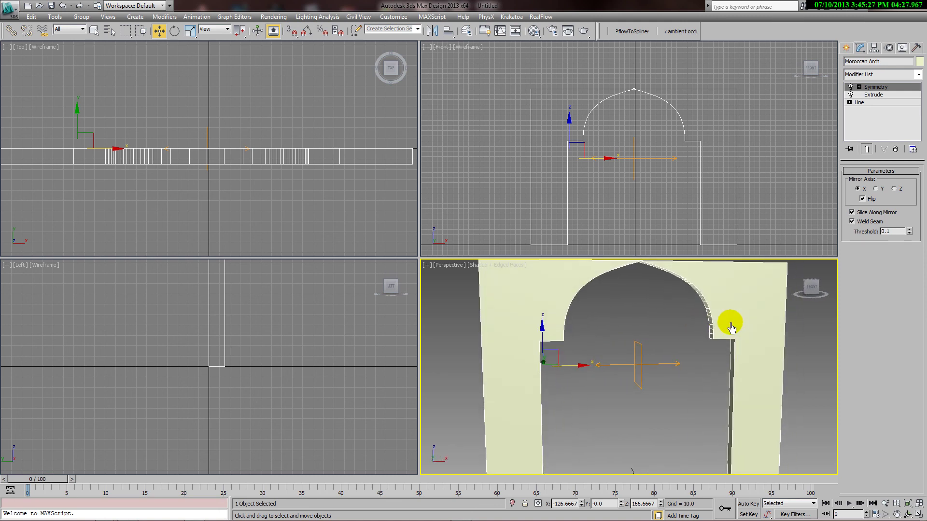
scroll(732, 327, "down", 2)
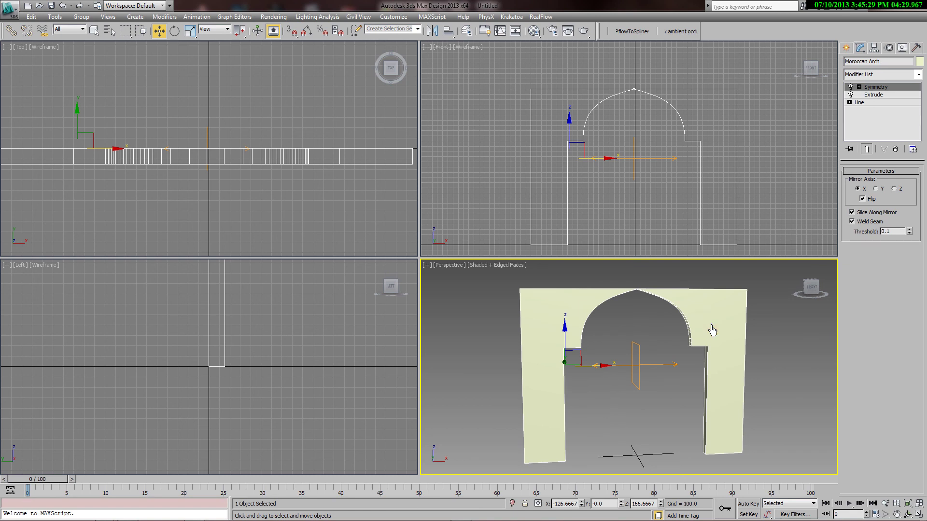
Convert the arch to an Editable Poly and orbit to an angled side view.
right_click(712, 330)
mouse_move(728, 411)
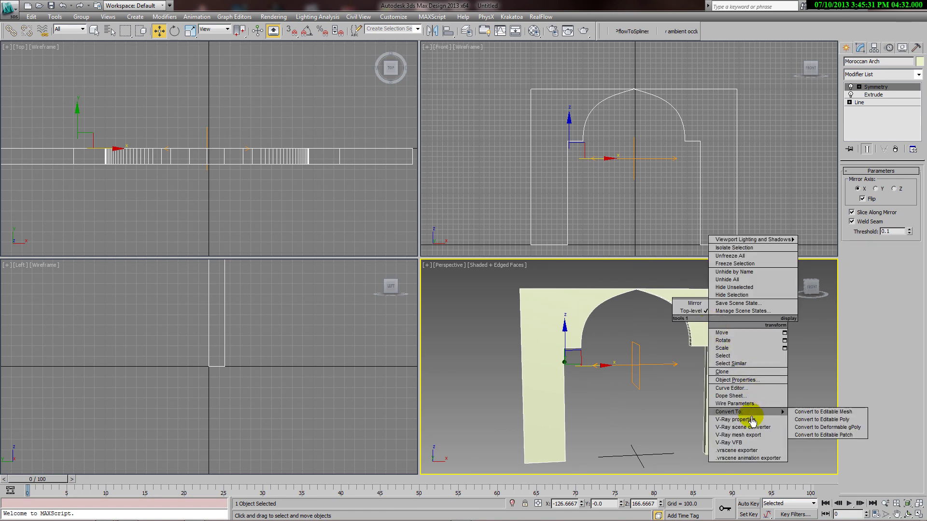
left_click(806, 420)
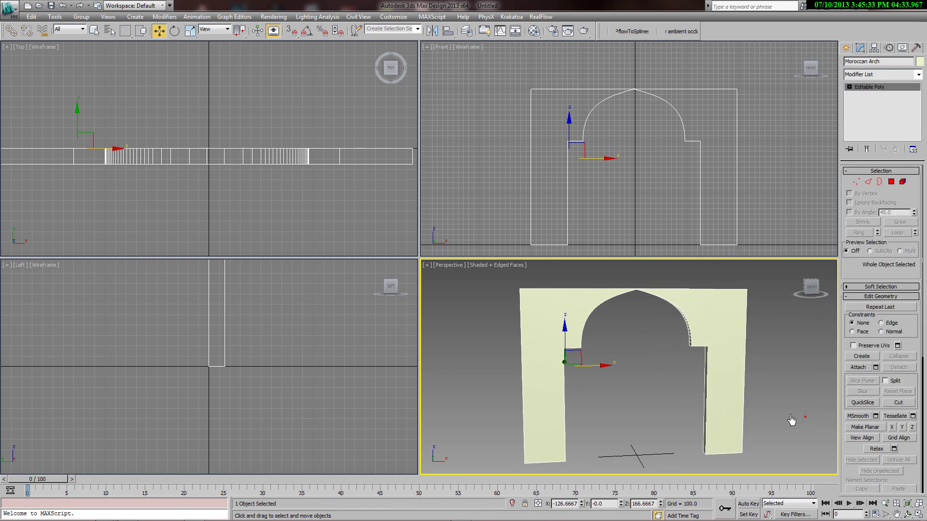
mouse_move(683, 349)
middle_mouse_down("alt")
mouse_move(579, 348)
mouse_move(708, 352)
mouse_move(677, 348)
mouse_move(703, 361)
middle_mouse_up("alt")
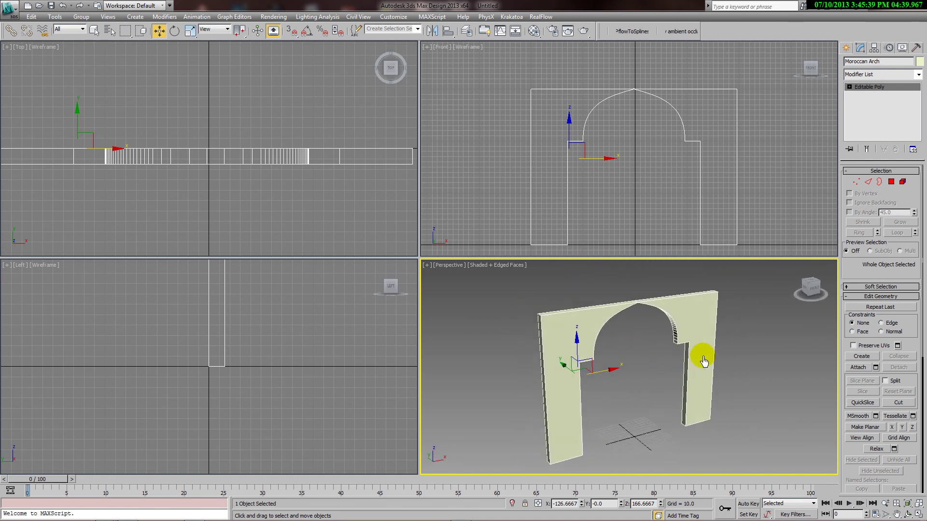